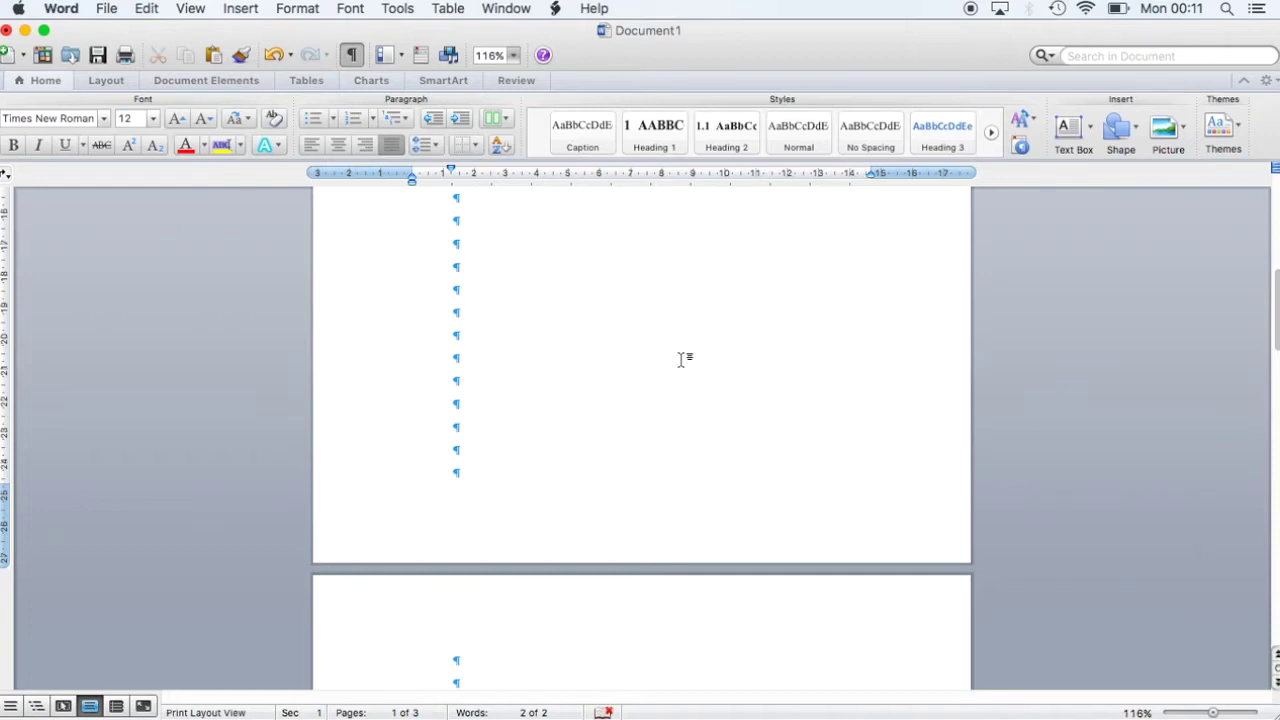
- Insert a Section Break (Next Page) on the last line of the first page
{"action": "scroll", "coordinate": [681, 358], "scroll_direction": "down", "scroll_amount": 3}
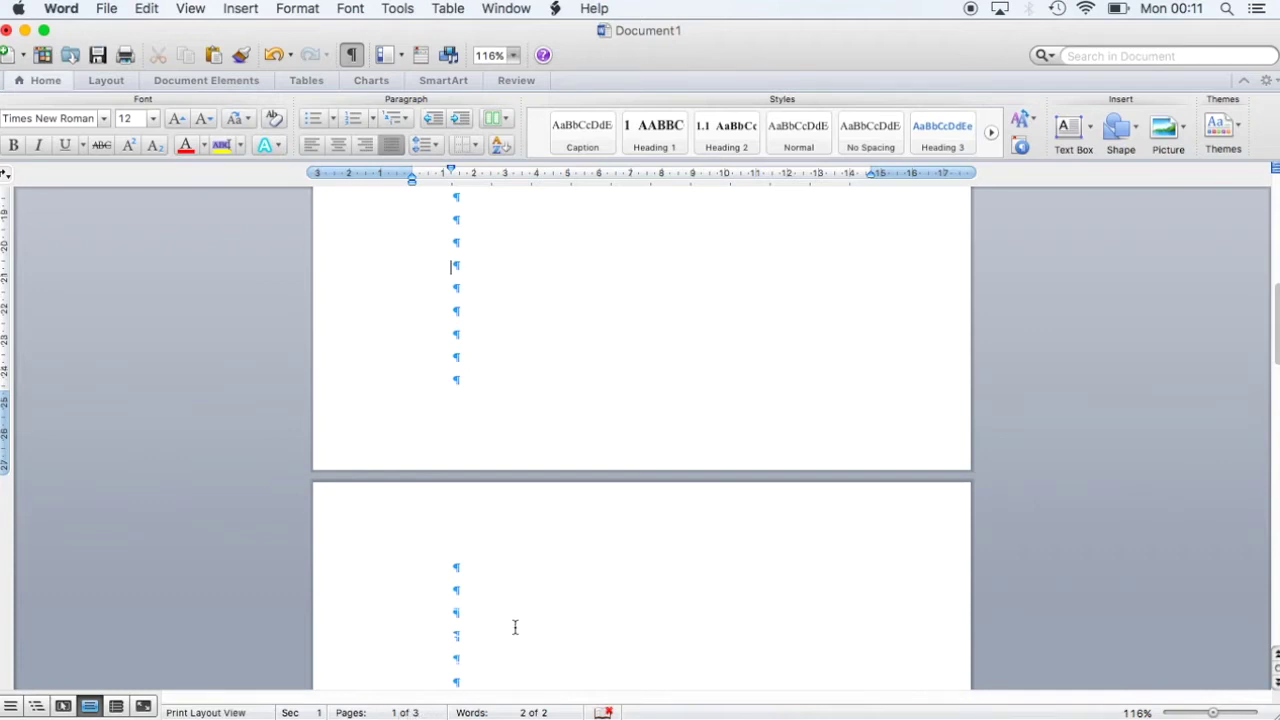
{"action": "scroll", "coordinate": [515, 627], "scroll_direction": "up", "scroll_amount": 10}
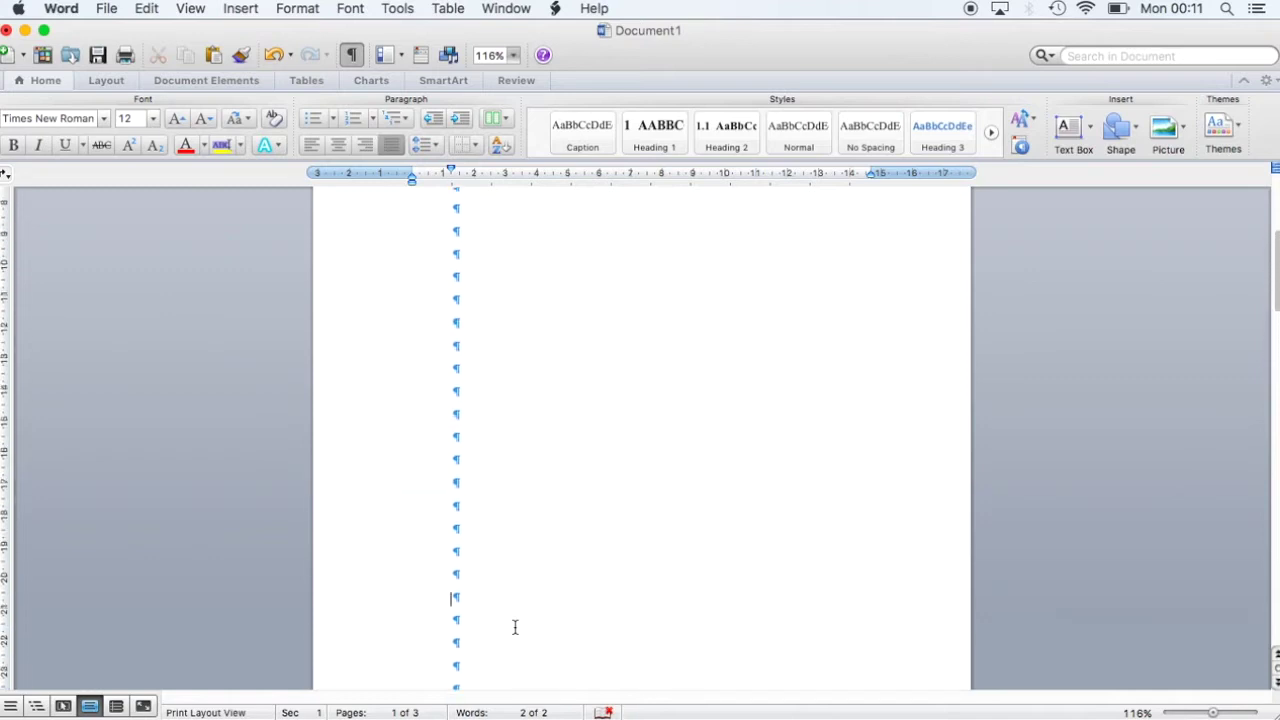
{"action": "scroll", "coordinate": [515, 627], "scroll_direction": "down", "scroll_amount": 10}
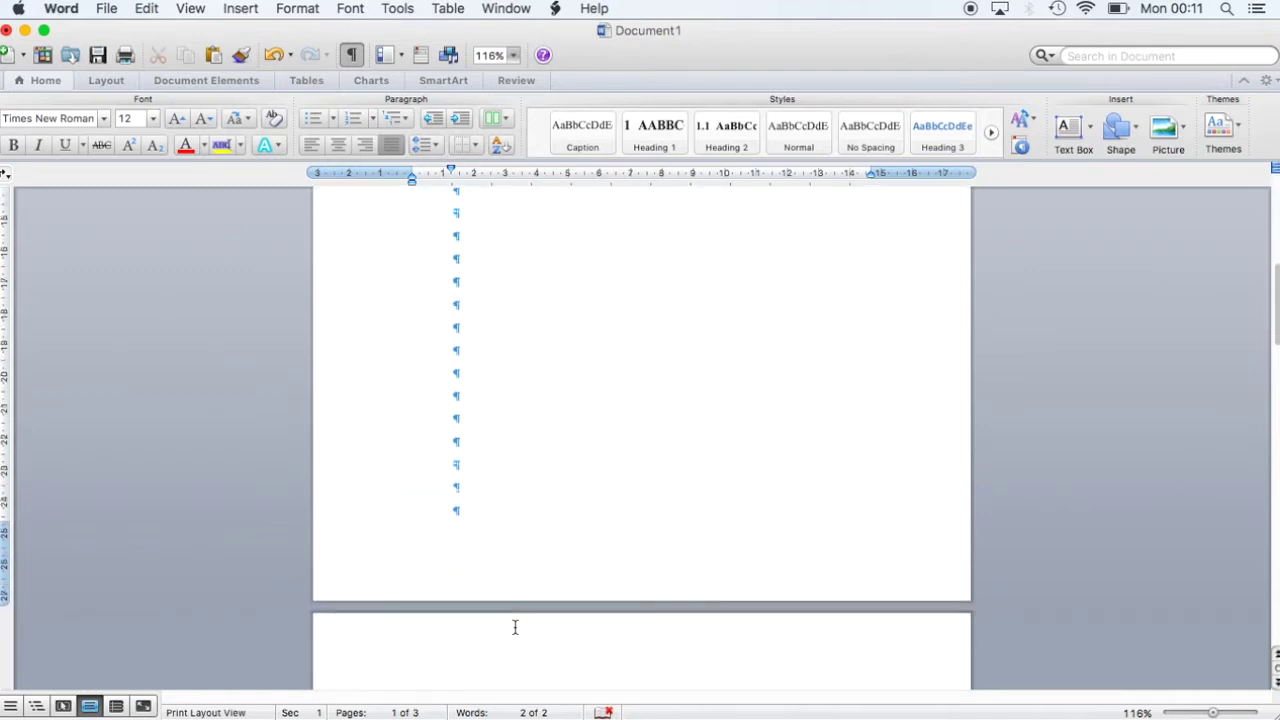
{"action": "left_click", "coordinate": [535, 456]}
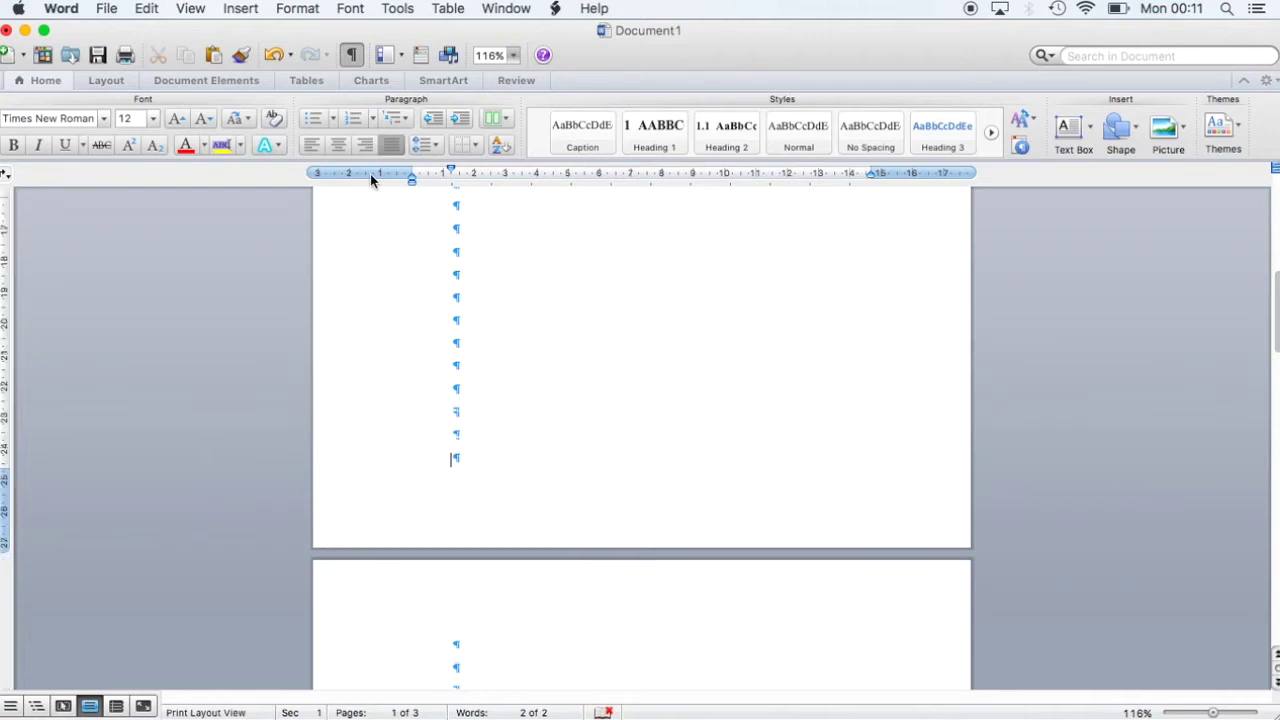
{"action": "left_click", "coordinate": [238, 14]}
{"action": "mouse_move", "coordinate": [245, 33]}
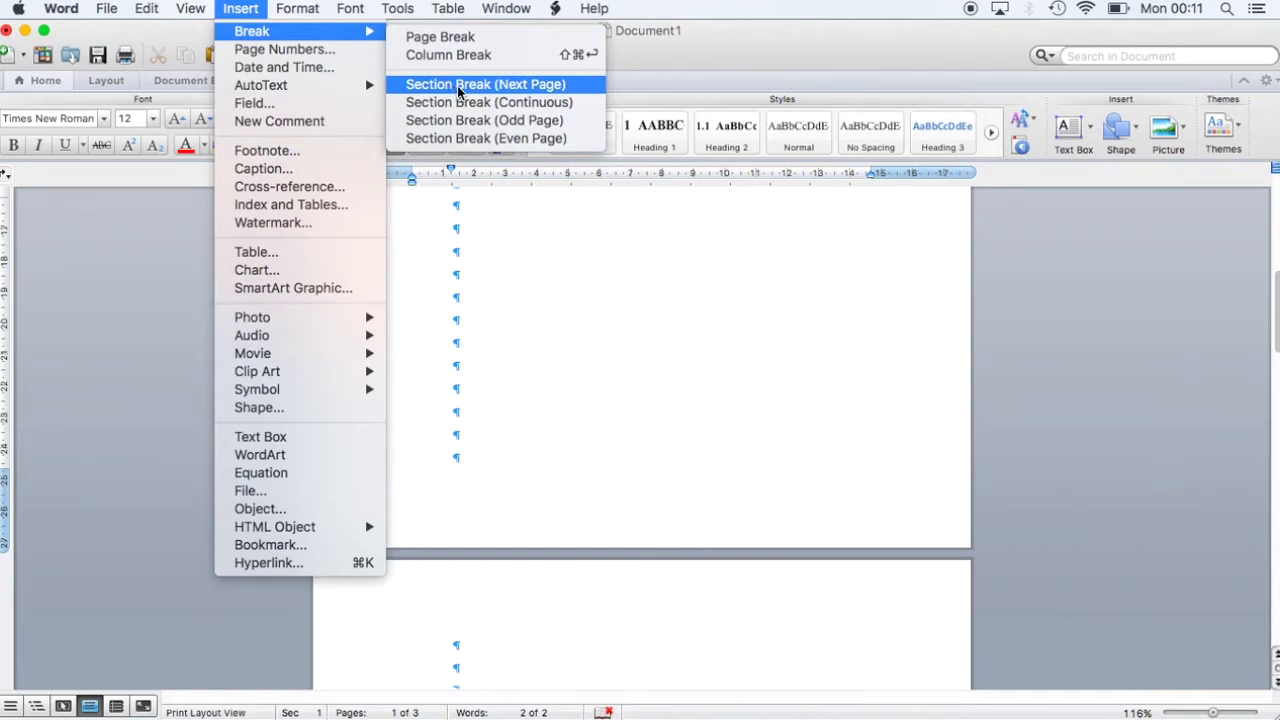
{"action": "left_click", "coordinate": [459, 89]}
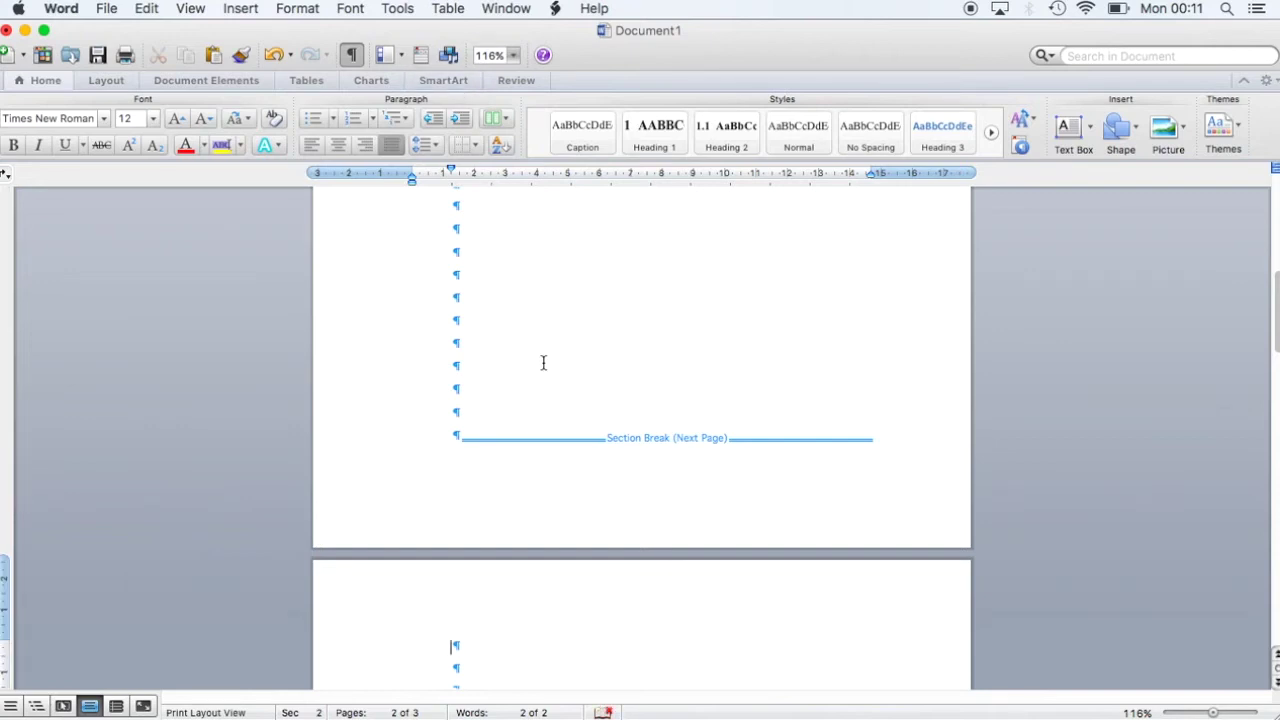
- From the first line of the second page, start inserting page numbers positioned at Top of page (Header)
{"action": "scroll", "coordinate": [543, 362], "scroll_direction": "down", "scroll_amount": 3}
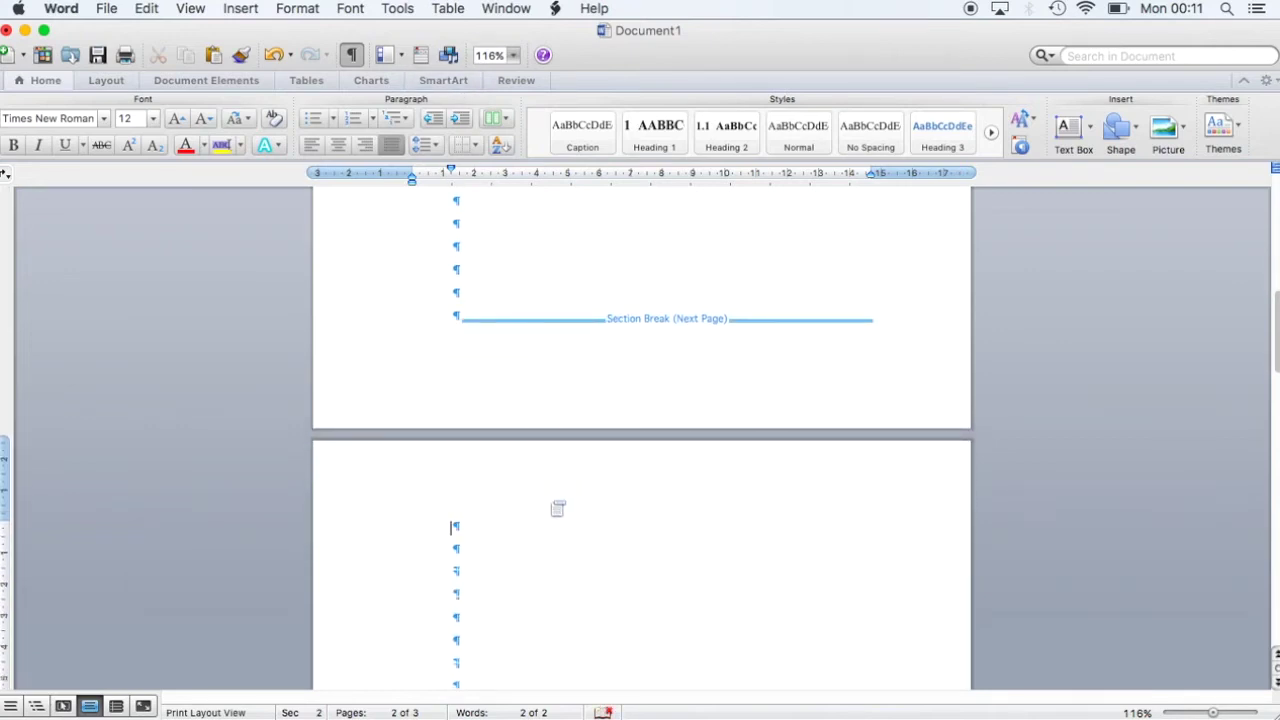
{"action": "scroll", "coordinate": [558, 509], "scroll_direction": "up", "scroll_amount": 3}
{"action": "scroll", "coordinate": [555, 505], "scroll_direction": "up", "scroll_amount": 3}
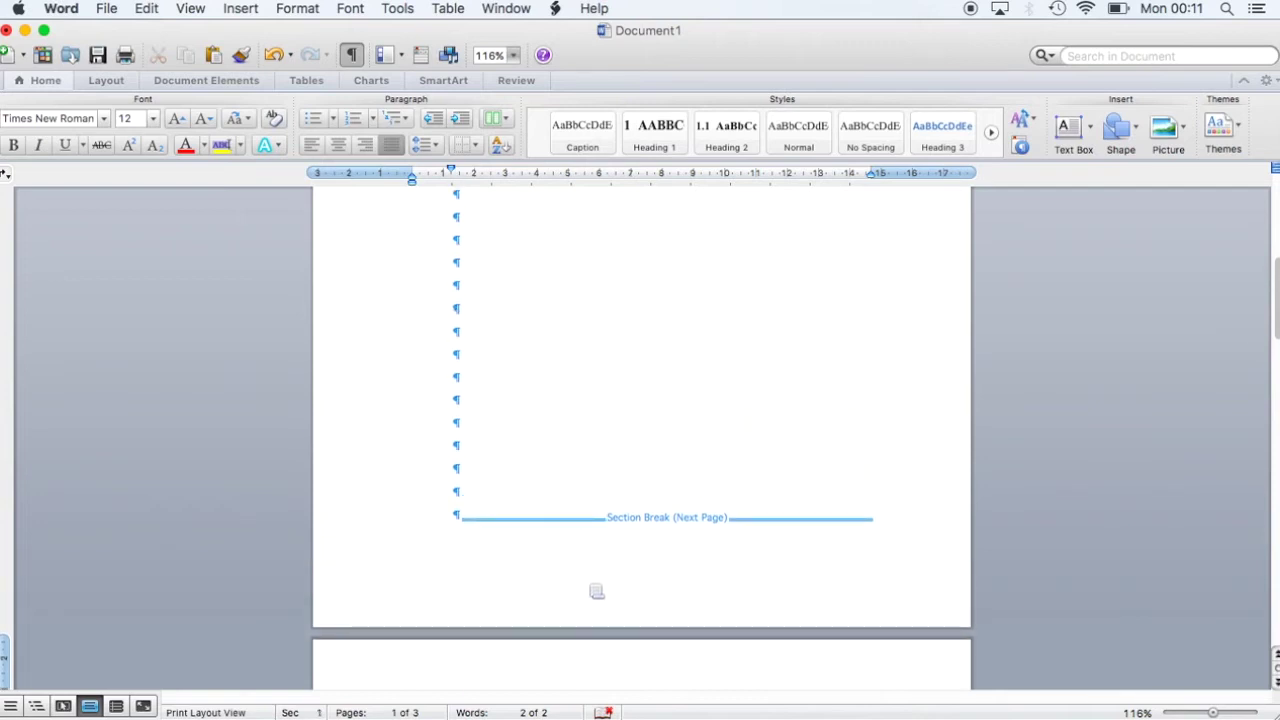
{"action": "left_click", "coordinate": [466, 512]}
{"action": "scroll", "coordinate": [466, 510], "scroll_direction": "down", "scroll_amount": 5}
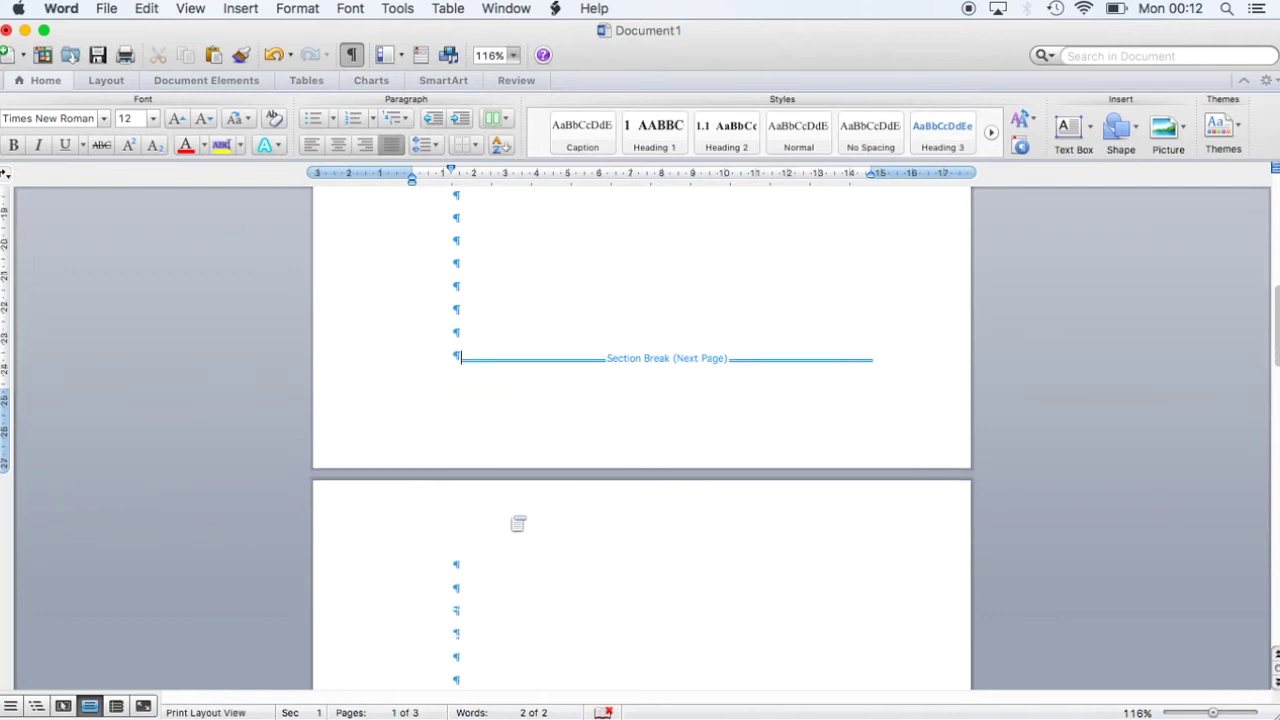
{"action": "scroll", "coordinate": [526, 556], "scroll_direction": "down", "scroll_amount": 5}
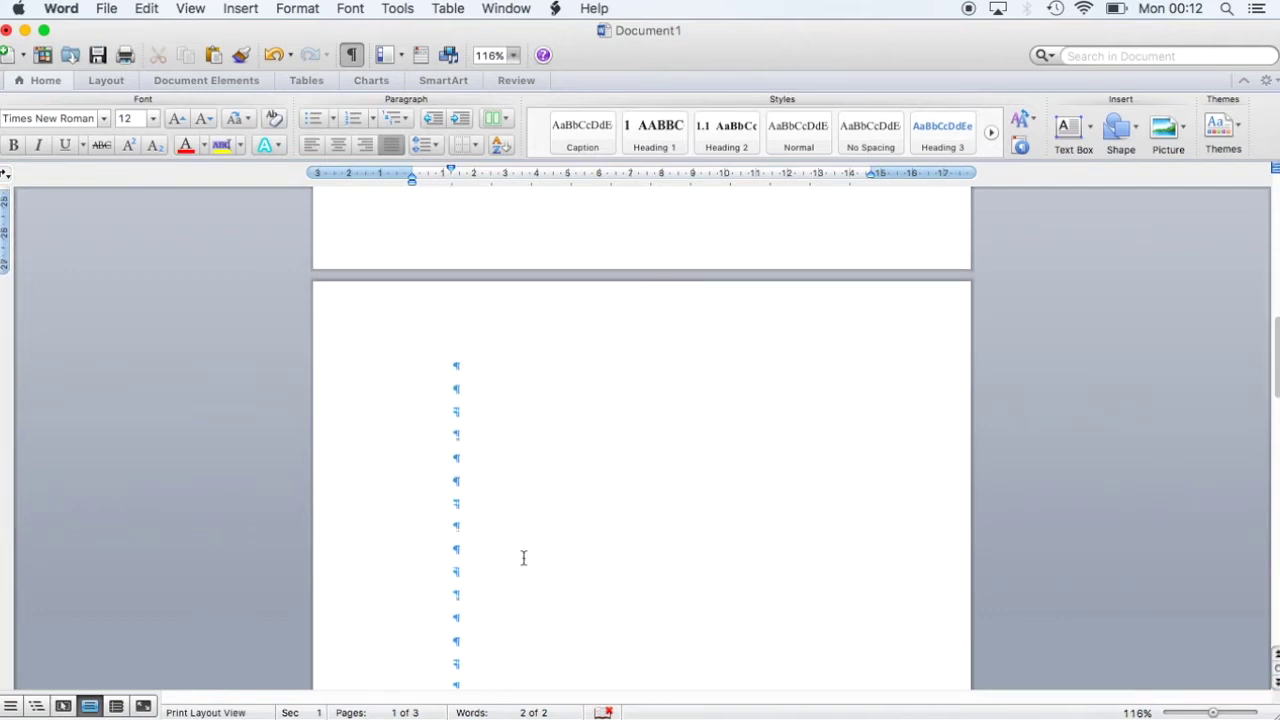
{"action": "left_click", "coordinate": [494, 369]}
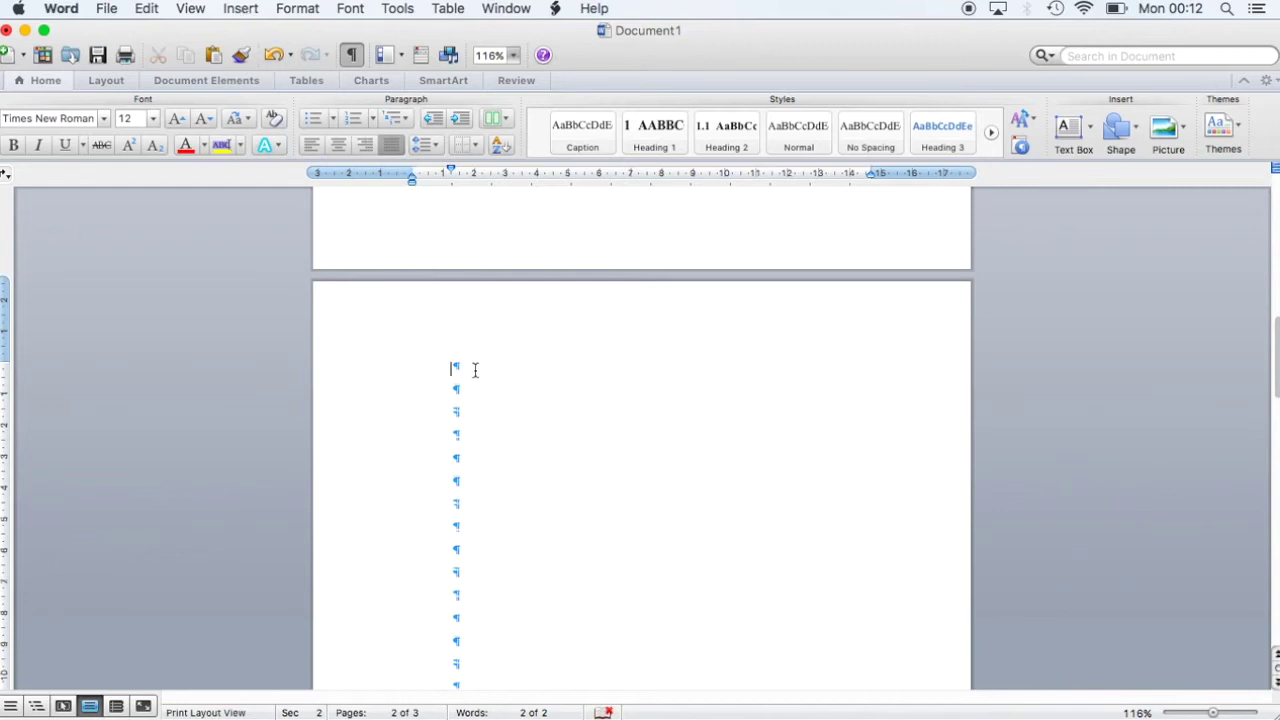
{"action": "left_click", "coordinate": [242, 9]}
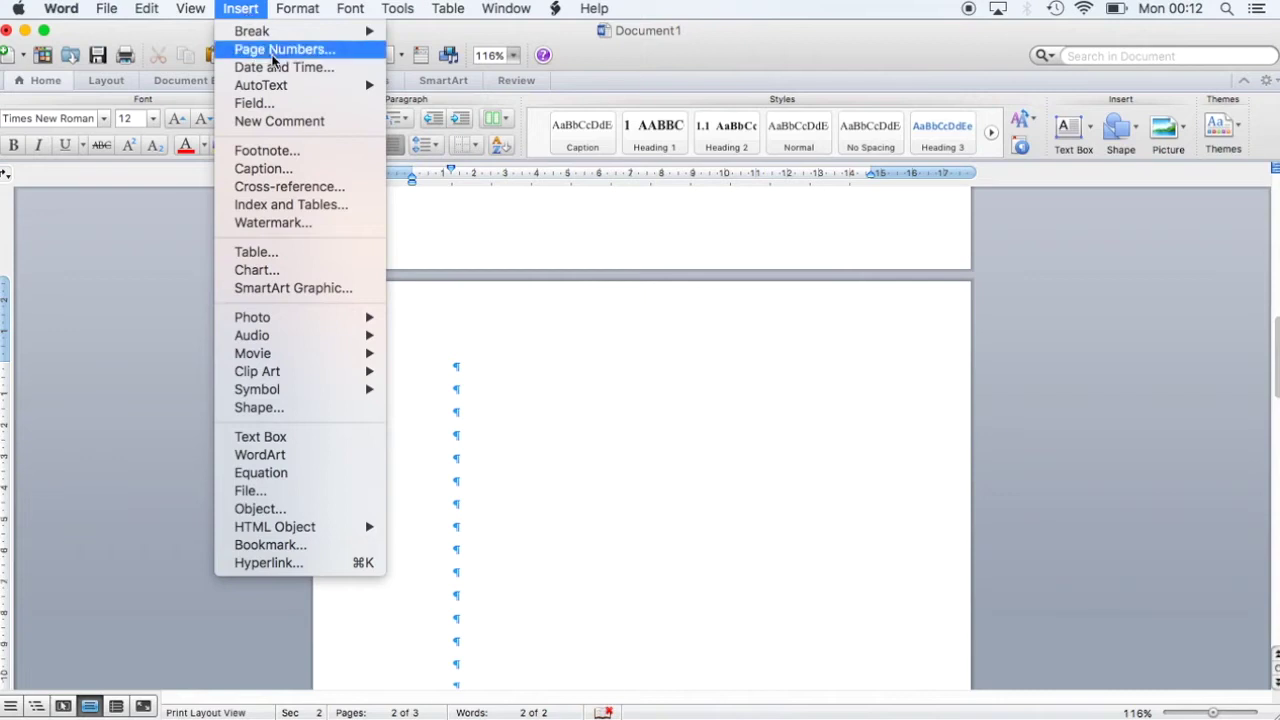
{"action": "left_click", "coordinate": [271, 50]}
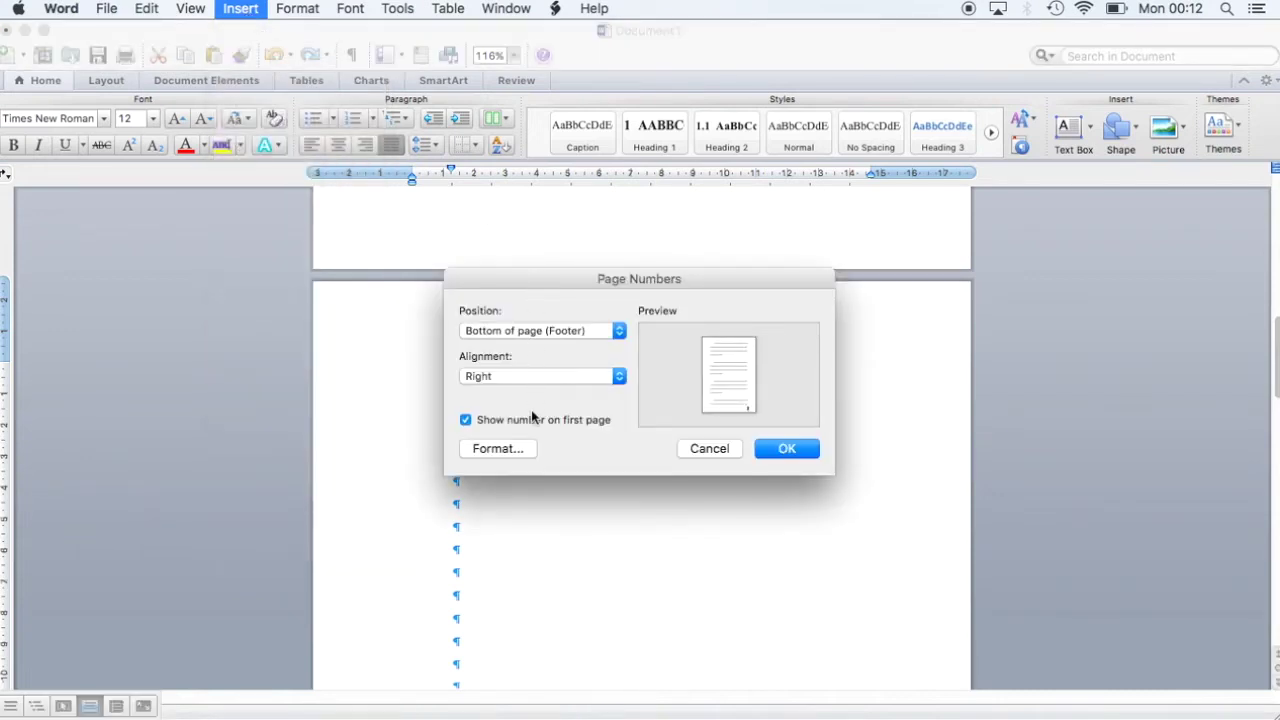
{"action": "left_click", "coordinate": [555, 329]}
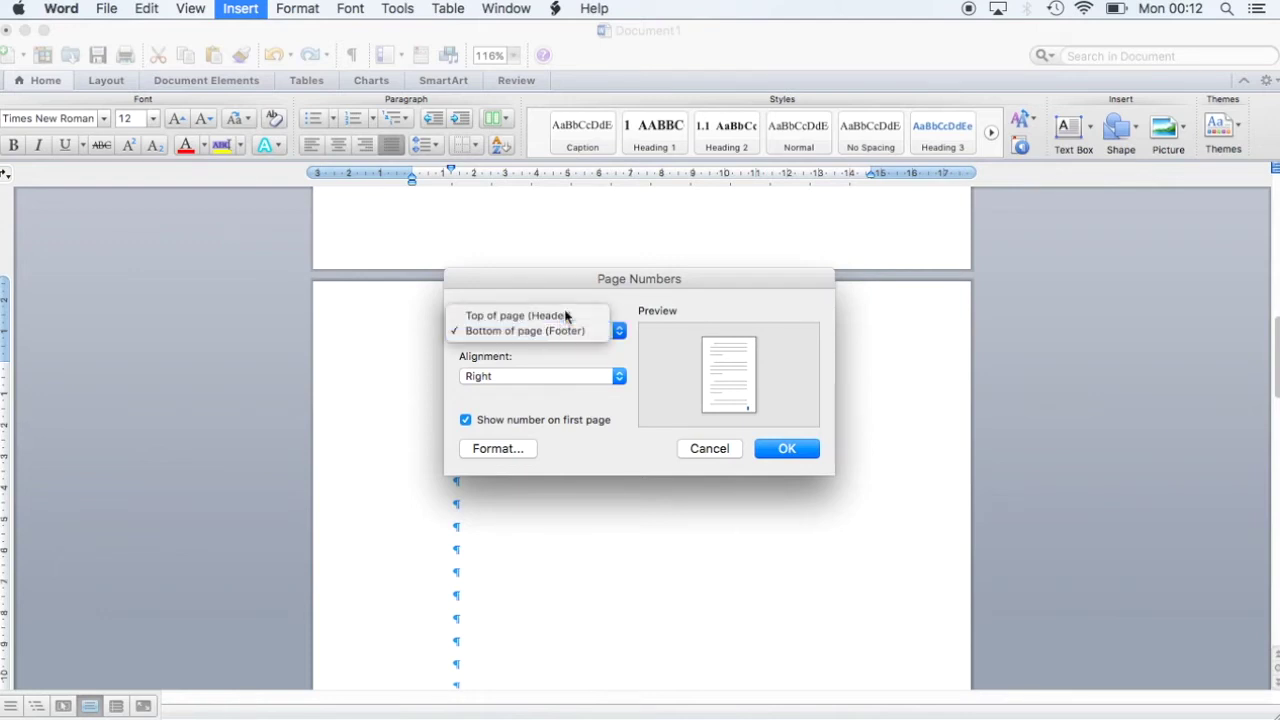
{"action": "left_click", "coordinate": [565, 316]}
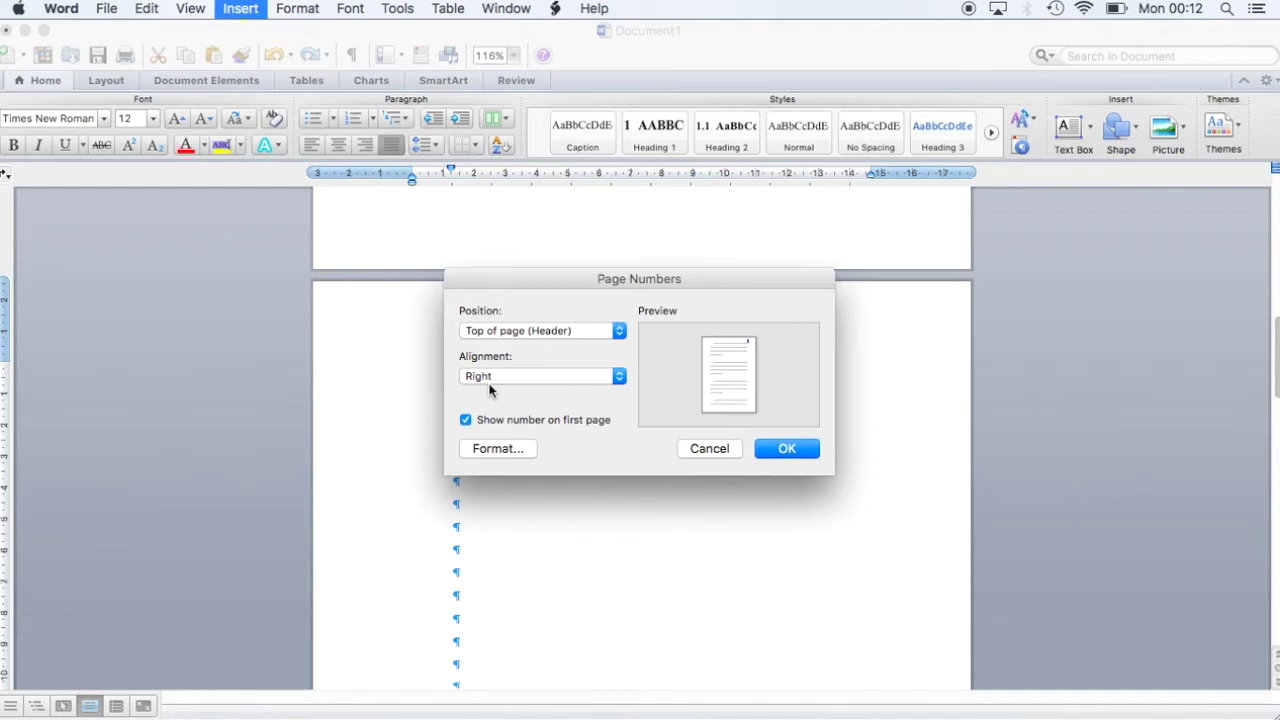
- Restart this section's page numbering at 1 instead of continuing from the previous section, and insert the numbers
{"action": "left_click", "coordinate": [500, 449]}
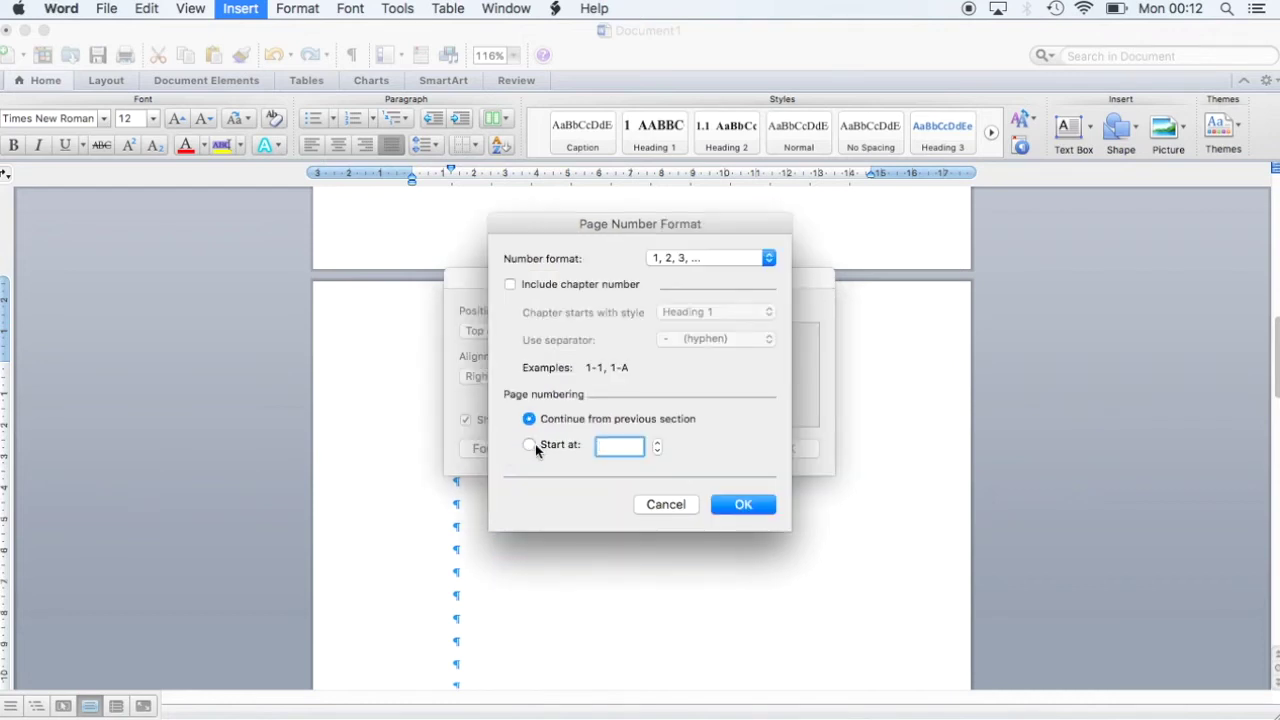
{"action": "left_click", "coordinate": [531, 446]}
{"action": "left_click", "coordinate": [740, 504]}
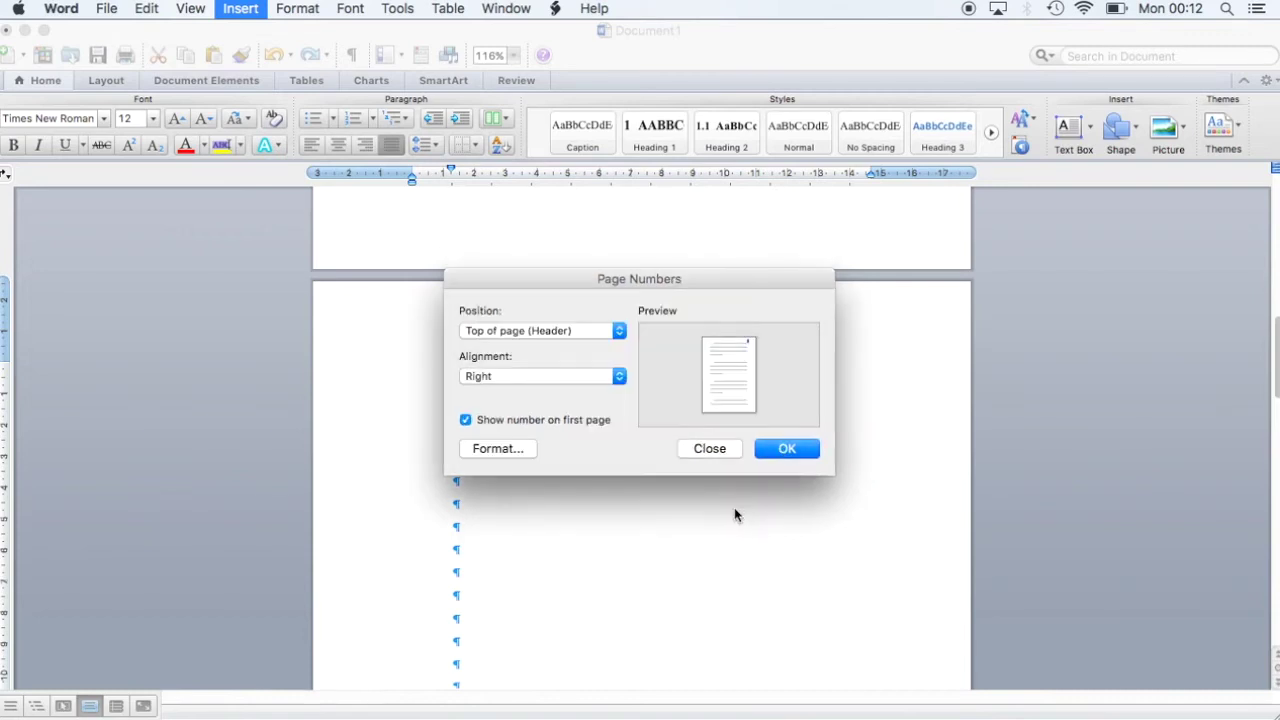
{"action": "left_click", "coordinate": [784, 448]}
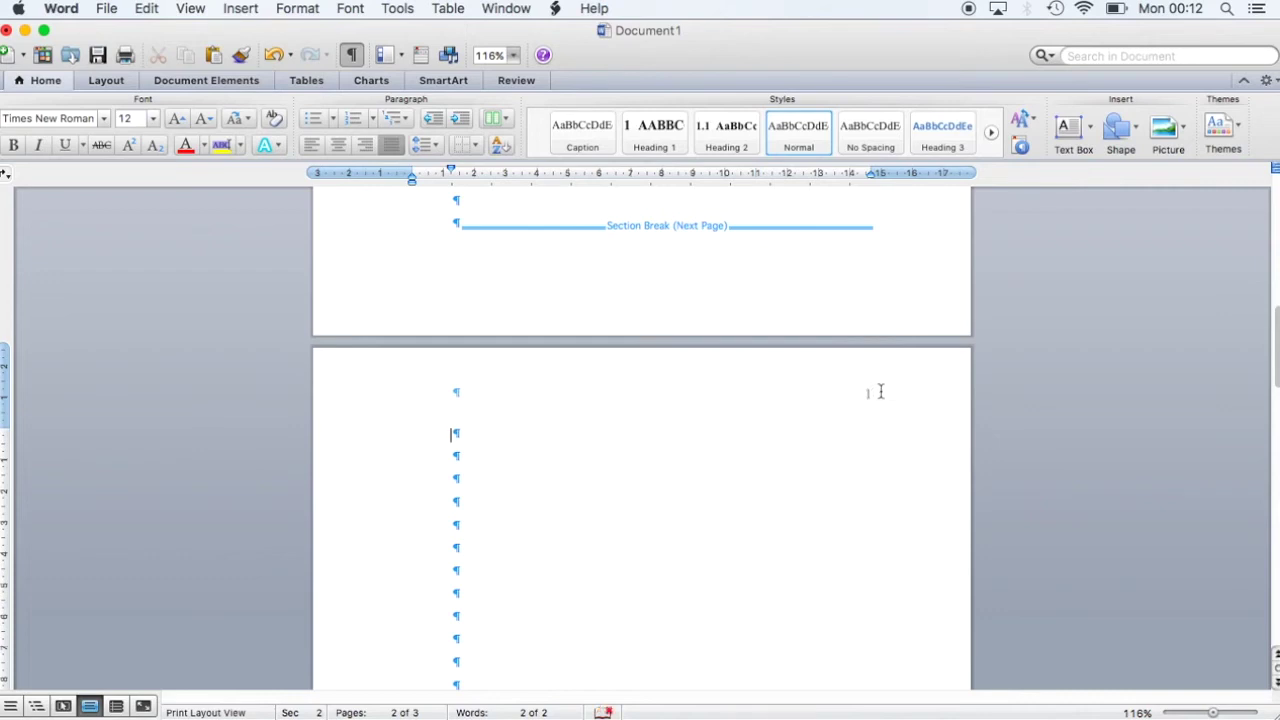
- Compare the page numbers in the headers of the first and second pages
{"action": "scroll", "coordinate": [884, 396], "scroll_direction": "up", "scroll_amount": 5}
{"action": "scroll", "coordinate": [888, 399], "scroll_direction": "up", "scroll_amount": 10}
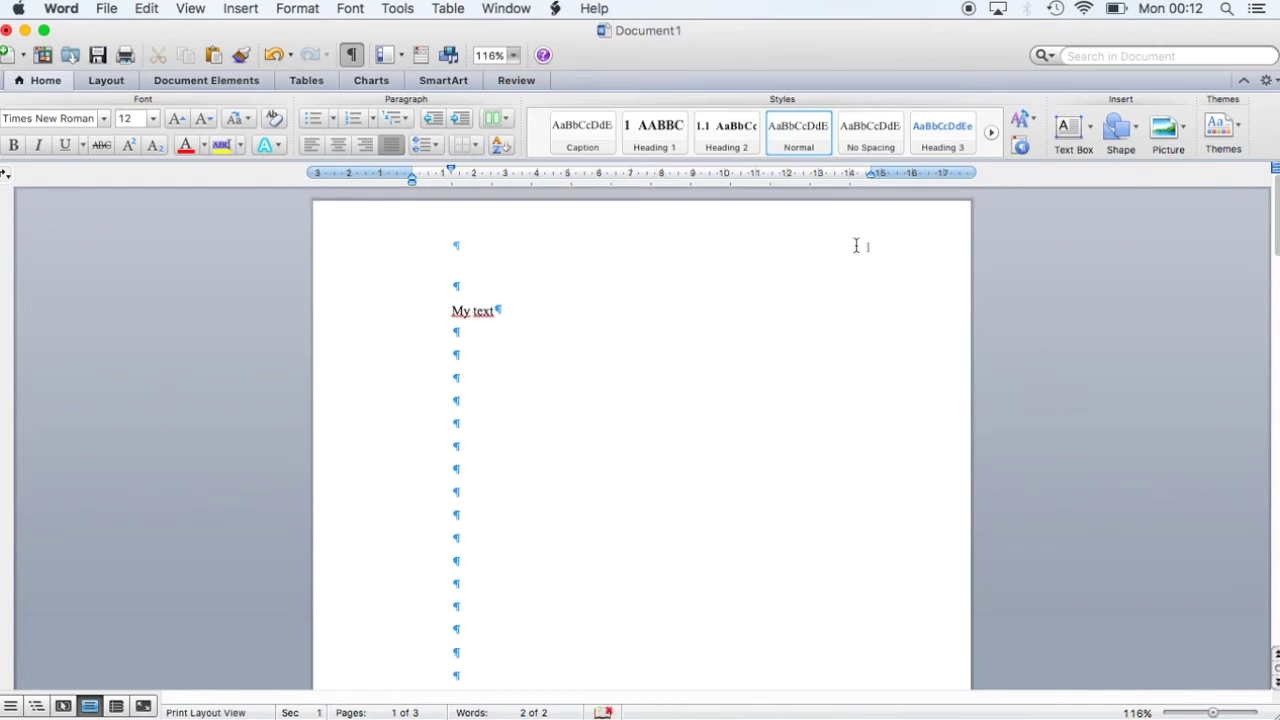
{"action": "scroll", "coordinate": [870, 310], "scroll_direction": "down", "scroll_amount": 8}
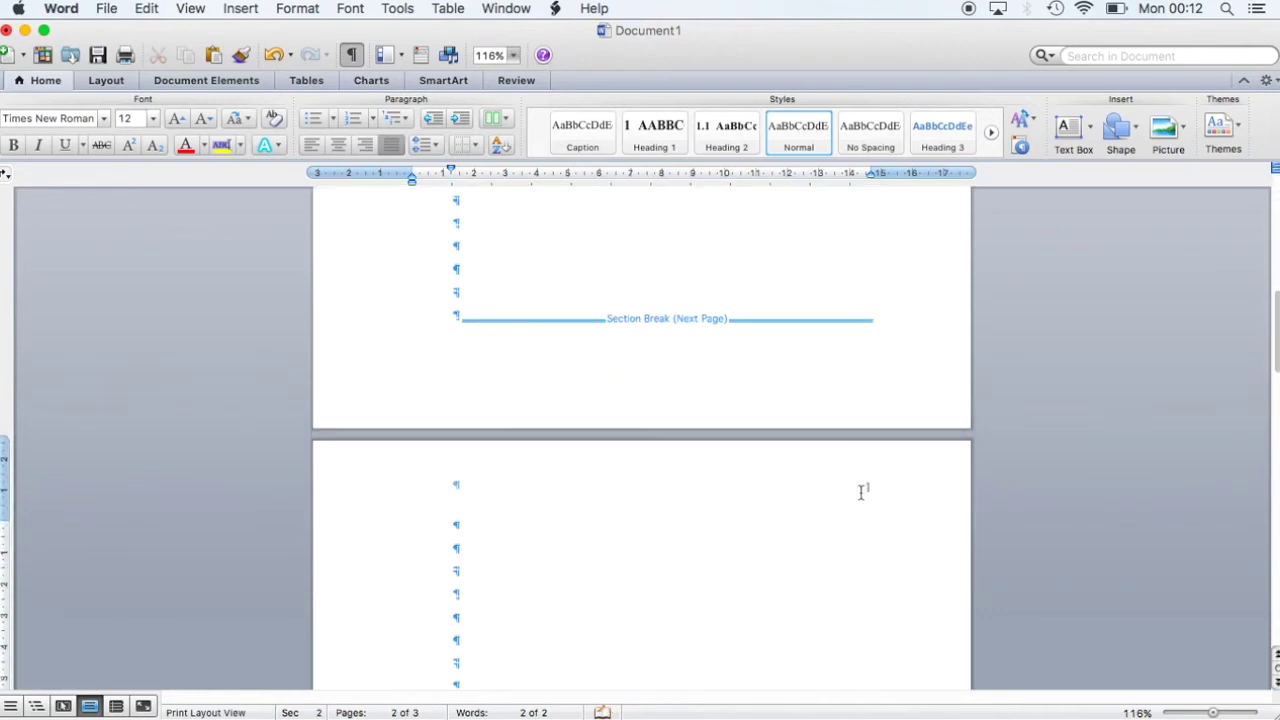
{"action": "scroll", "coordinate": [891, 481], "scroll_direction": "down", "scroll_amount": 2}
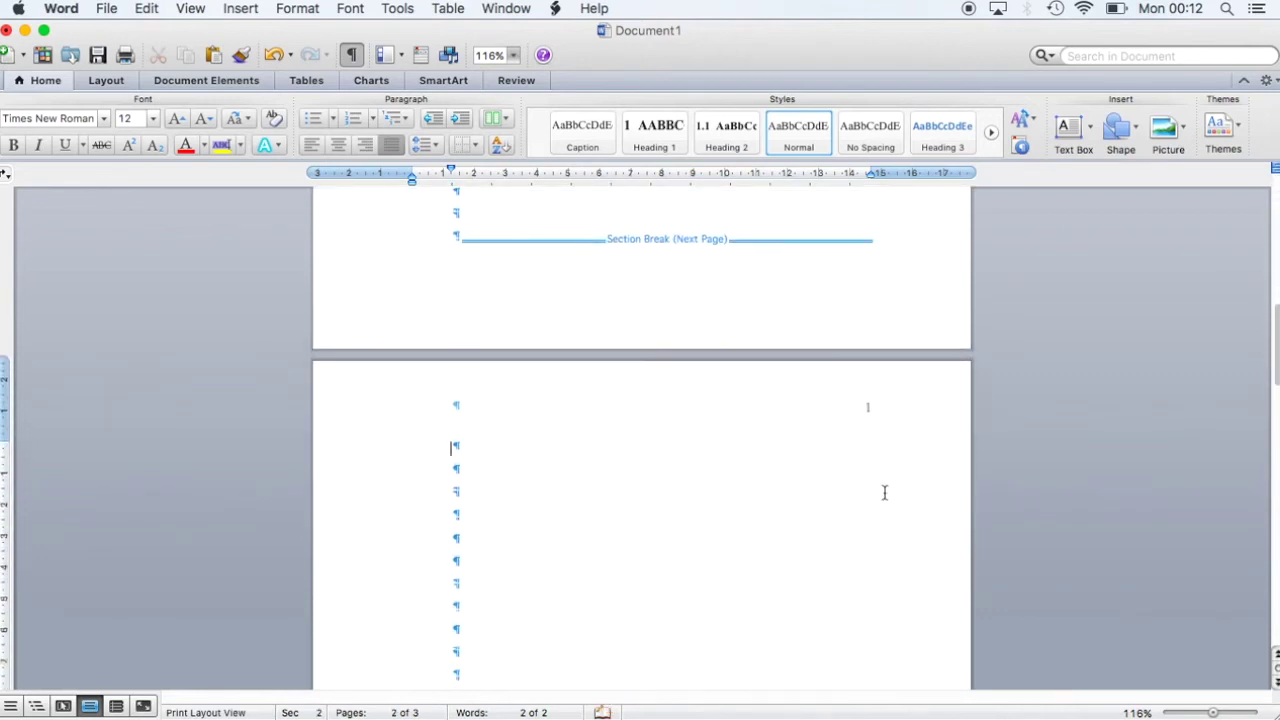
{"action": "scroll", "coordinate": [895, 460], "scroll_direction": "up", "scroll_amount": 10}
{"action": "scroll", "coordinate": [901, 306], "scroll_direction": "up", "scroll_amount": 2}
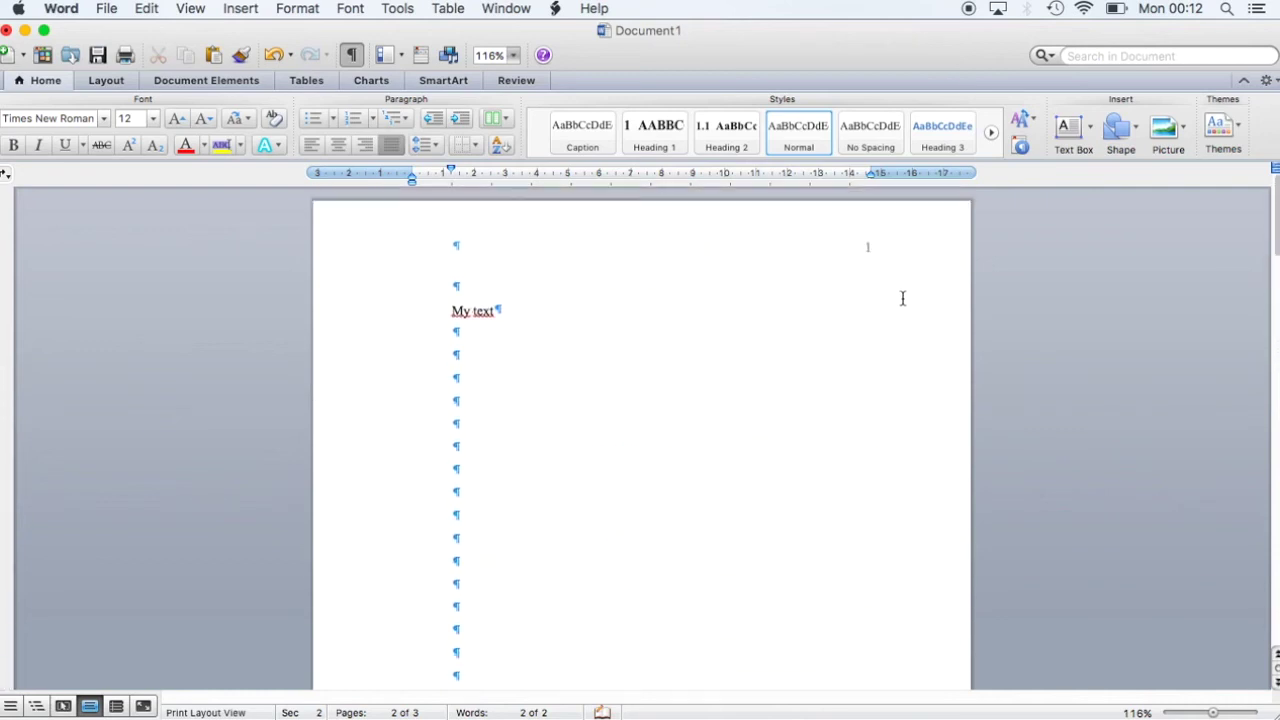
{"action": "scroll", "coordinate": [870, 252], "scroll_direction": "down", "scroll_amount": 10}
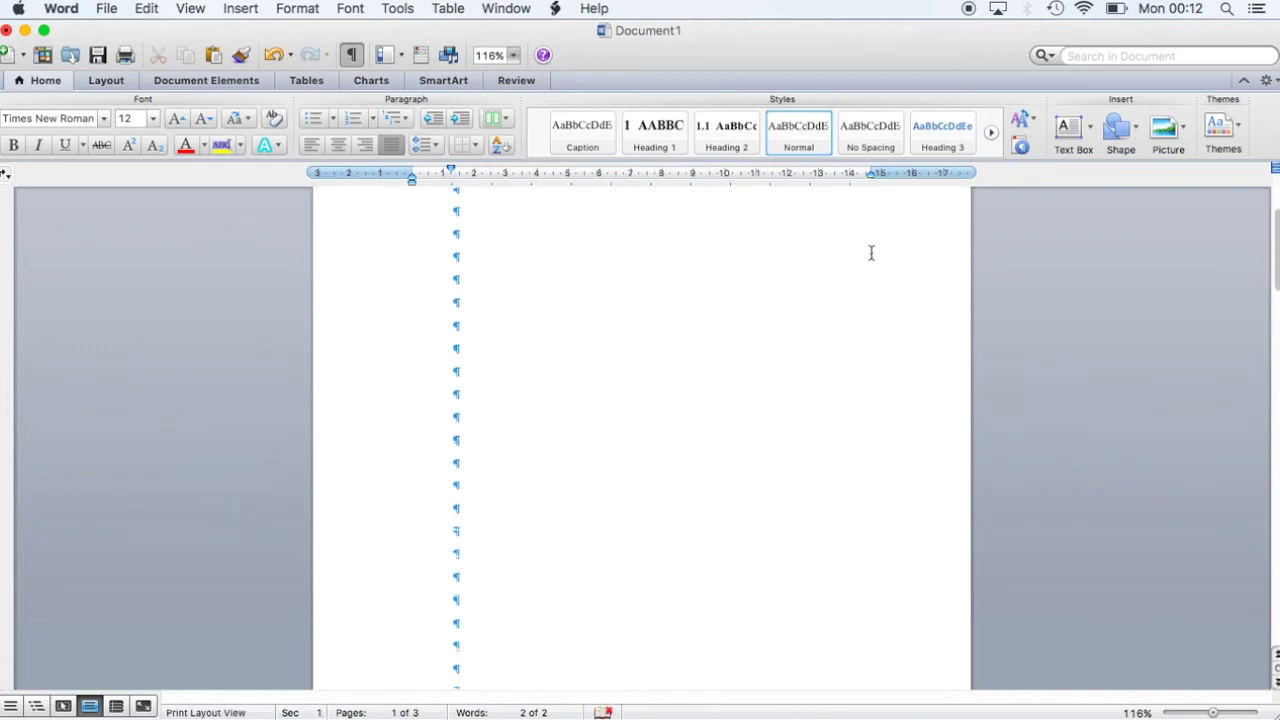
{"action": "scroll", "coordinate": [871, 253], "scroll_direction": "down", "scroll_amount": 3}
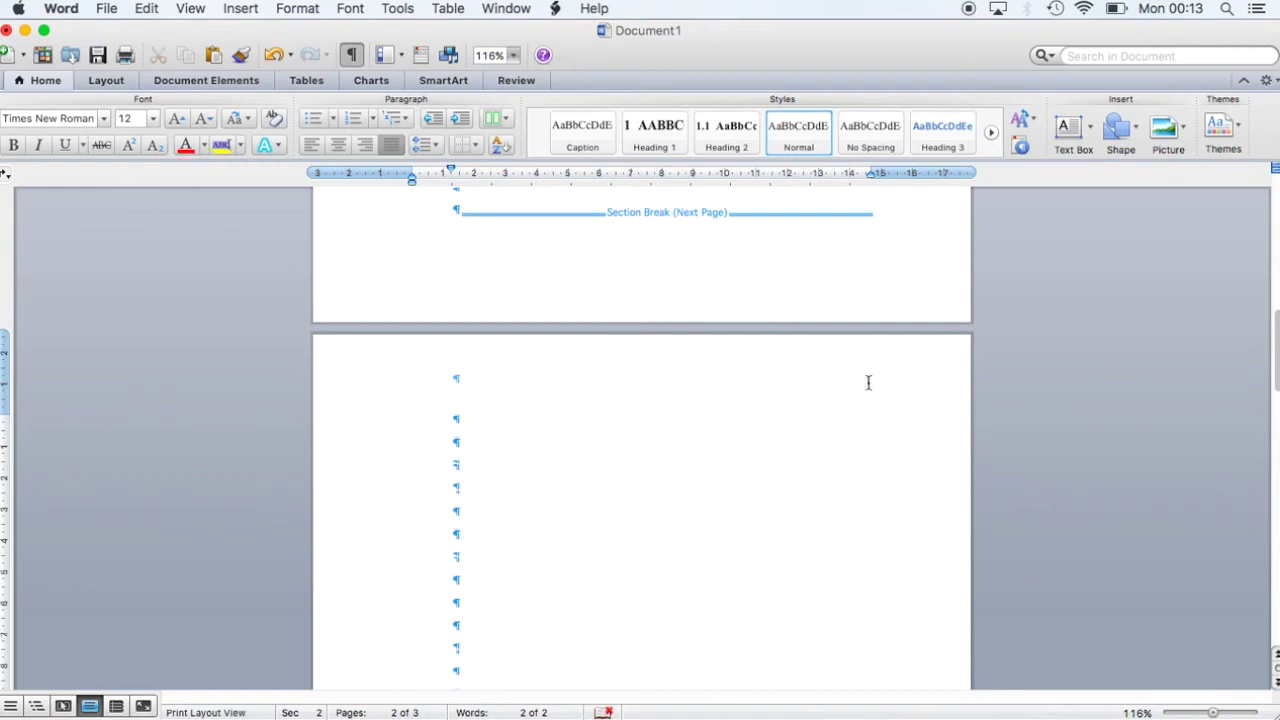
- Open the Section 2 header on the second page and turn off Link to Previous
{"action": "double_click", "coordinate": [868, 378]}
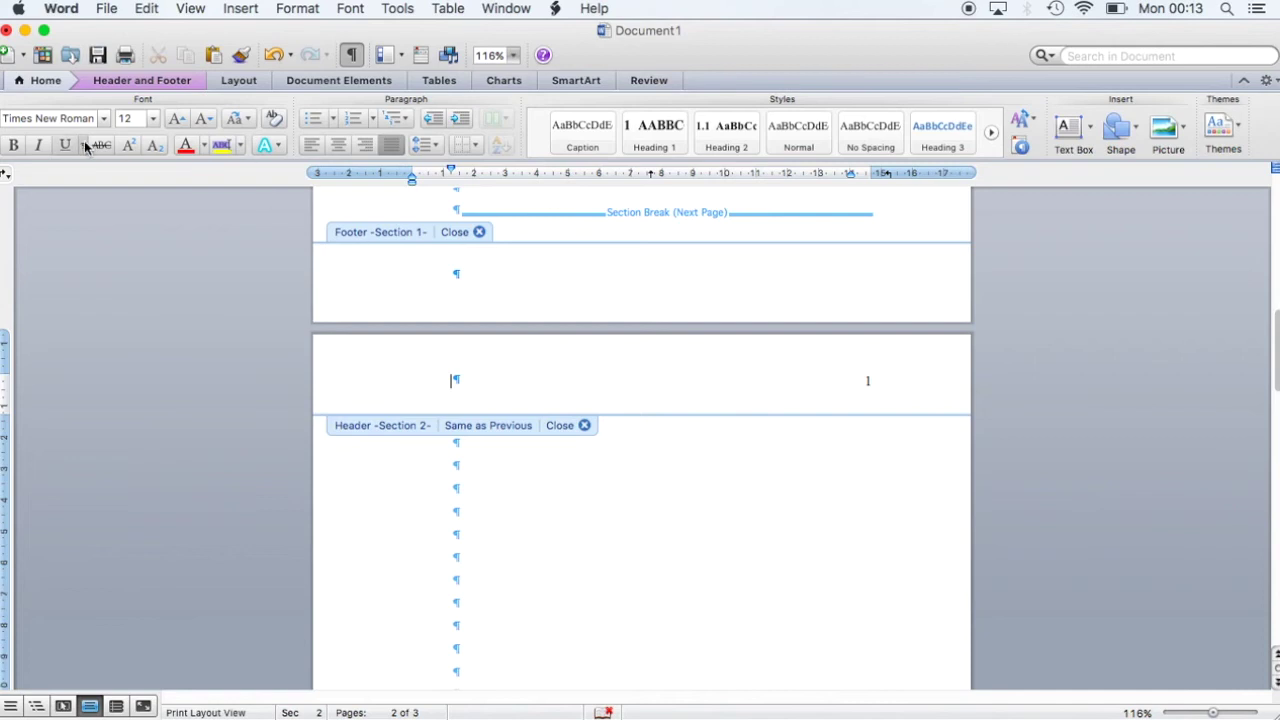
{"action": "left_click", "coordinate": [125, 81]}
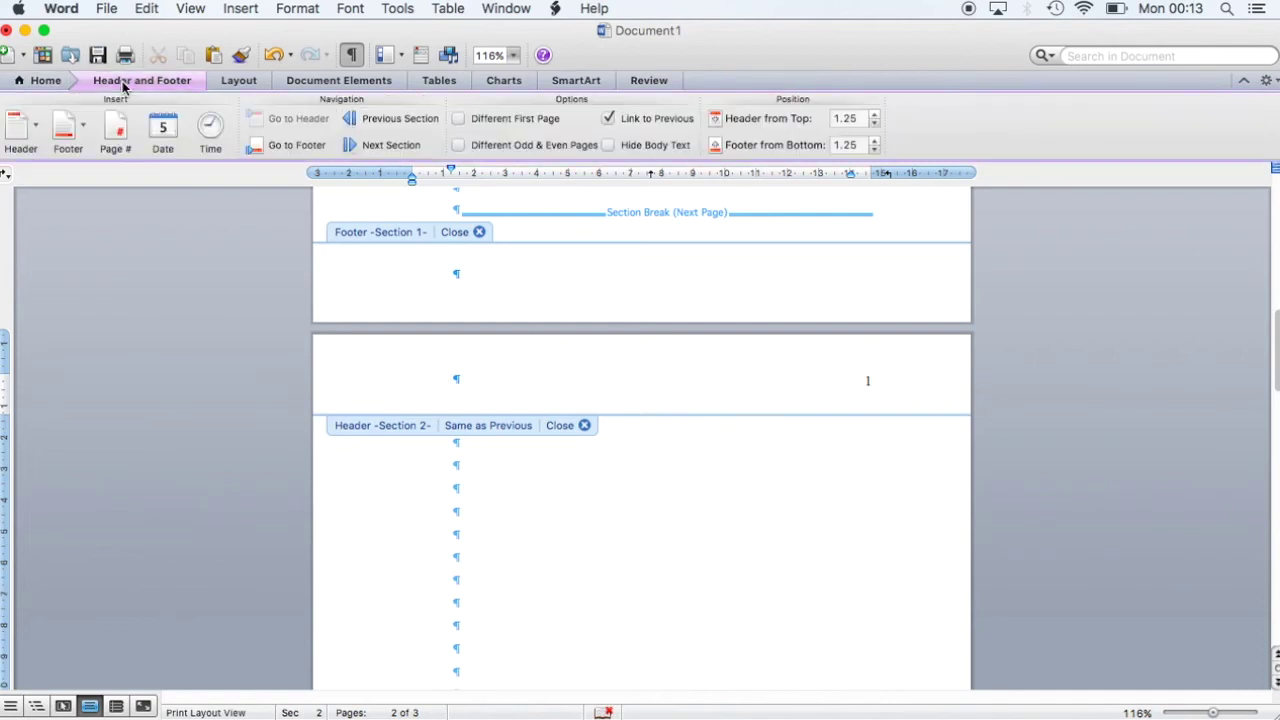
{"action": "left_click", "coordinate": [608, 119]}
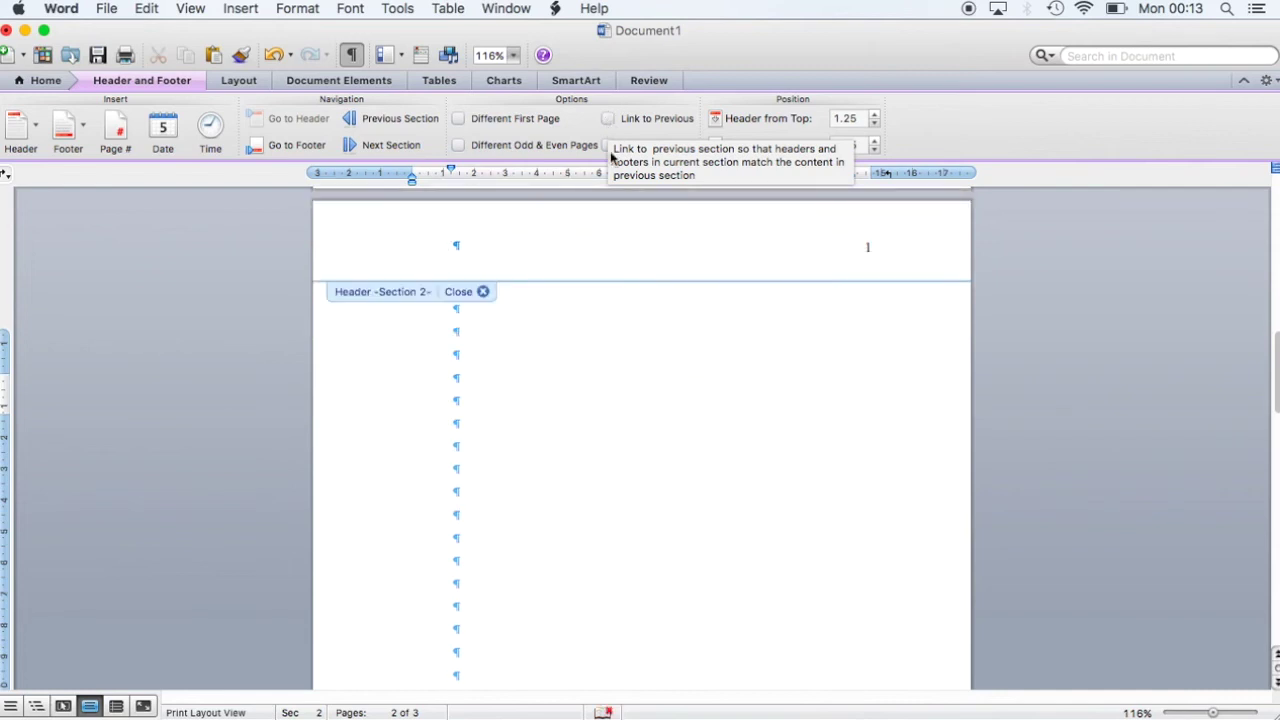
- Delete the page number from the Section 1 header on the first page and close header editing
{"action": "scroll", "coordinate": [644, 334], "scroll_direction": "up", "scroll_amount": 4}
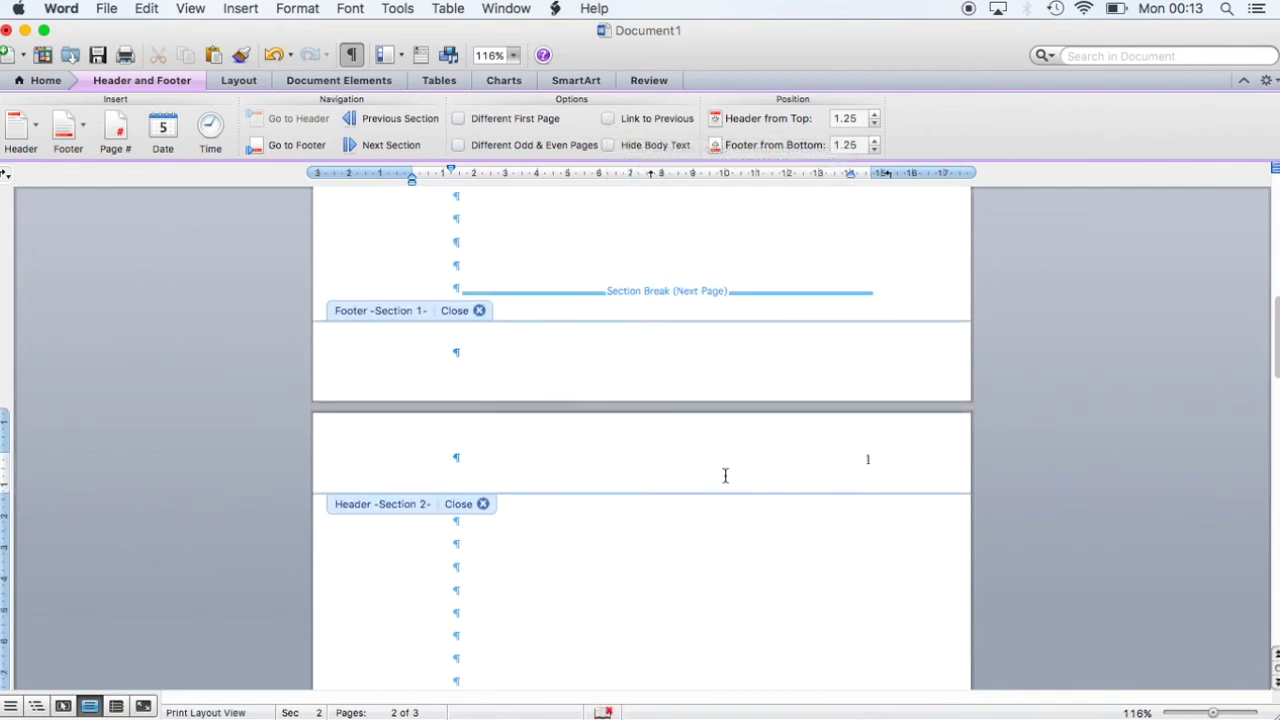
{"action": "scroll", "coordinate": [765, 459], "scroll_direction": "up", "scroll_amount": 3}
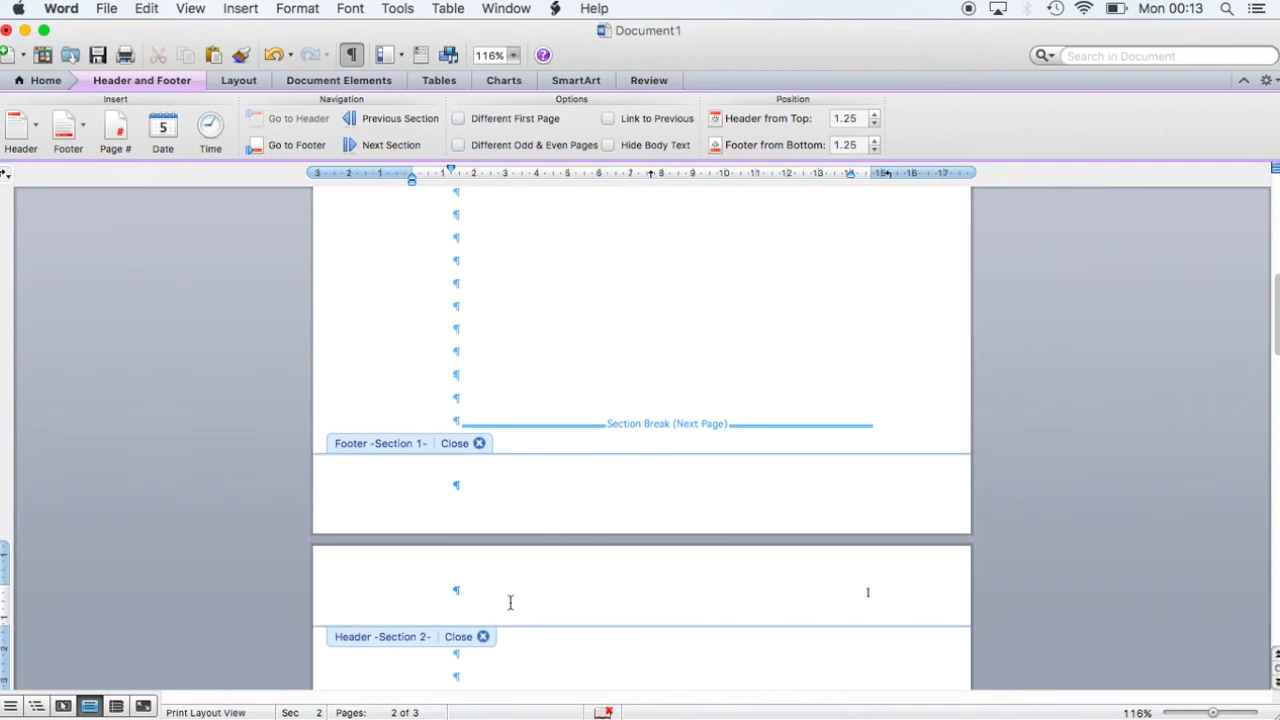
{"action": "scroll", "coordinate": [671, 499], "scroll_direction": "up", "scroll_amount": 6}
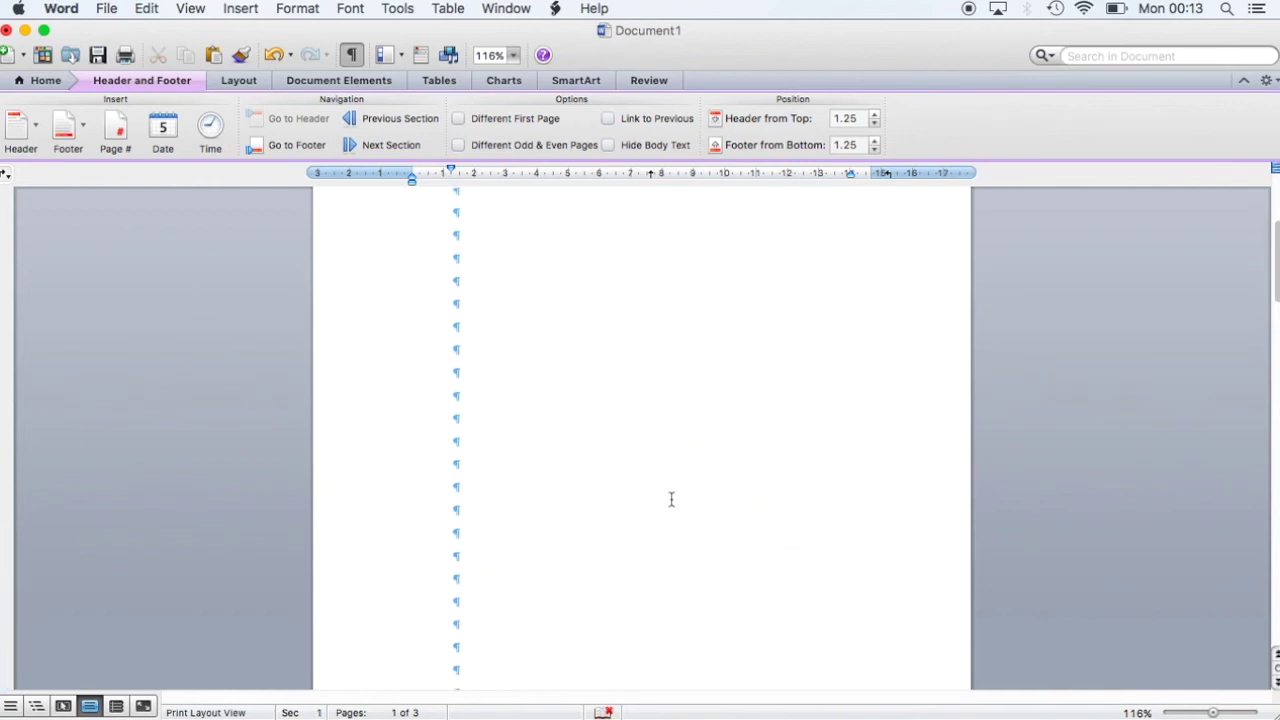
{"action": "scroll", "coordinate": [671, 499], "scroll_direction": "up", "scroll_amount": 4}
{"action": "left_click", "coordinate": [868, 247]}
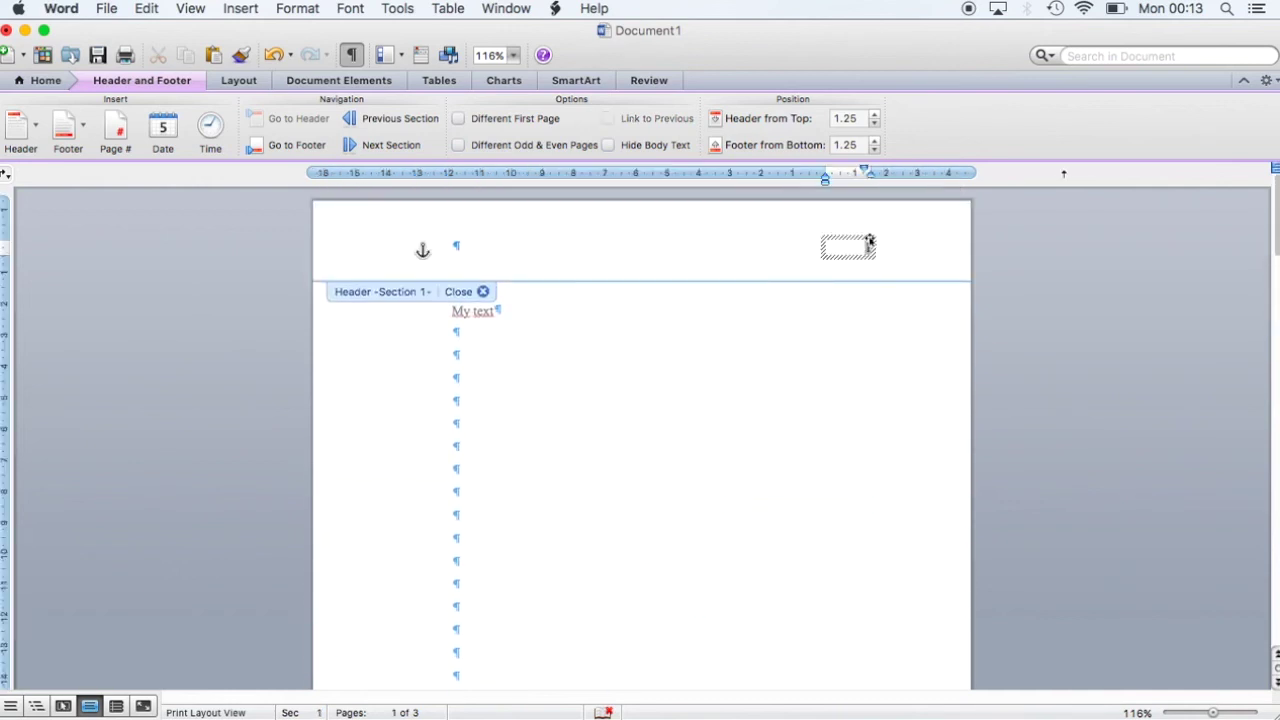
{"action": "left_click", "coordinate": [872, 237]}
{"action": "key", "text": "Delete"}
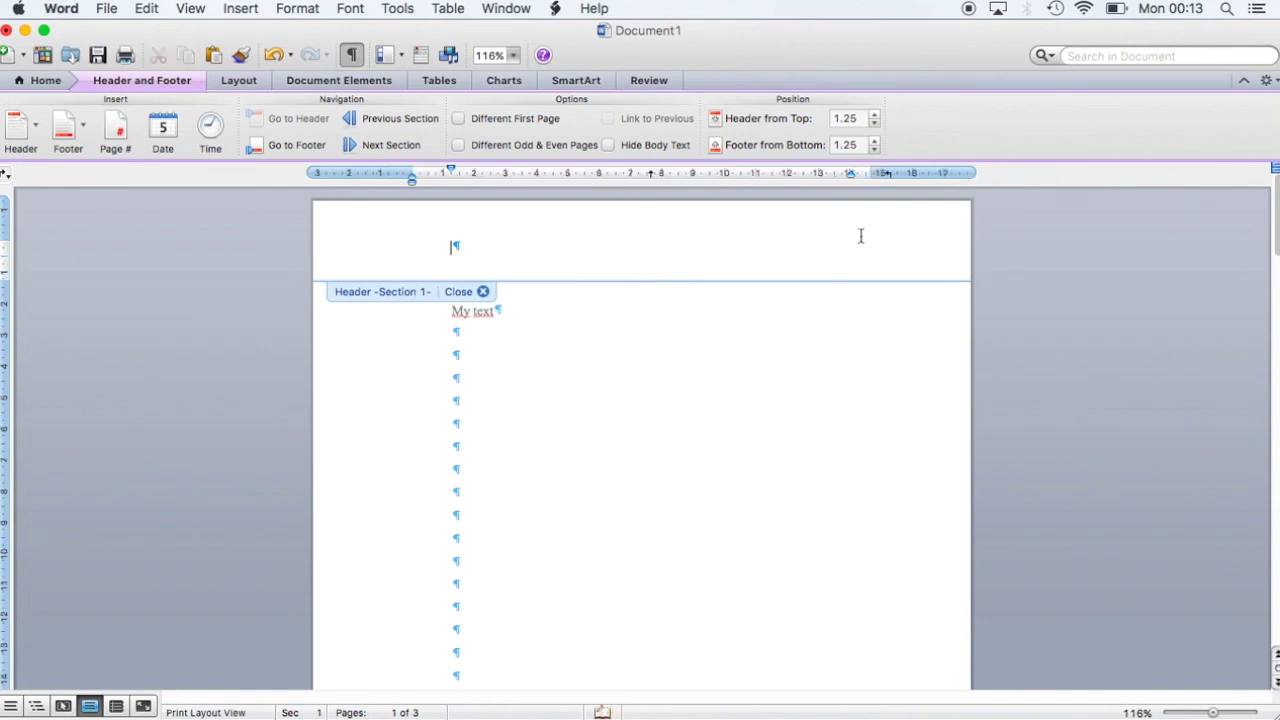
{"action": "left_click", "coordinate": [484, 291]}
- Review the headers from the first page through to the third to check where page numbering starts
{"action": "scroll", "coordinate": [494, 297], "scroll_direction": "up", "scroll_amount": 5}
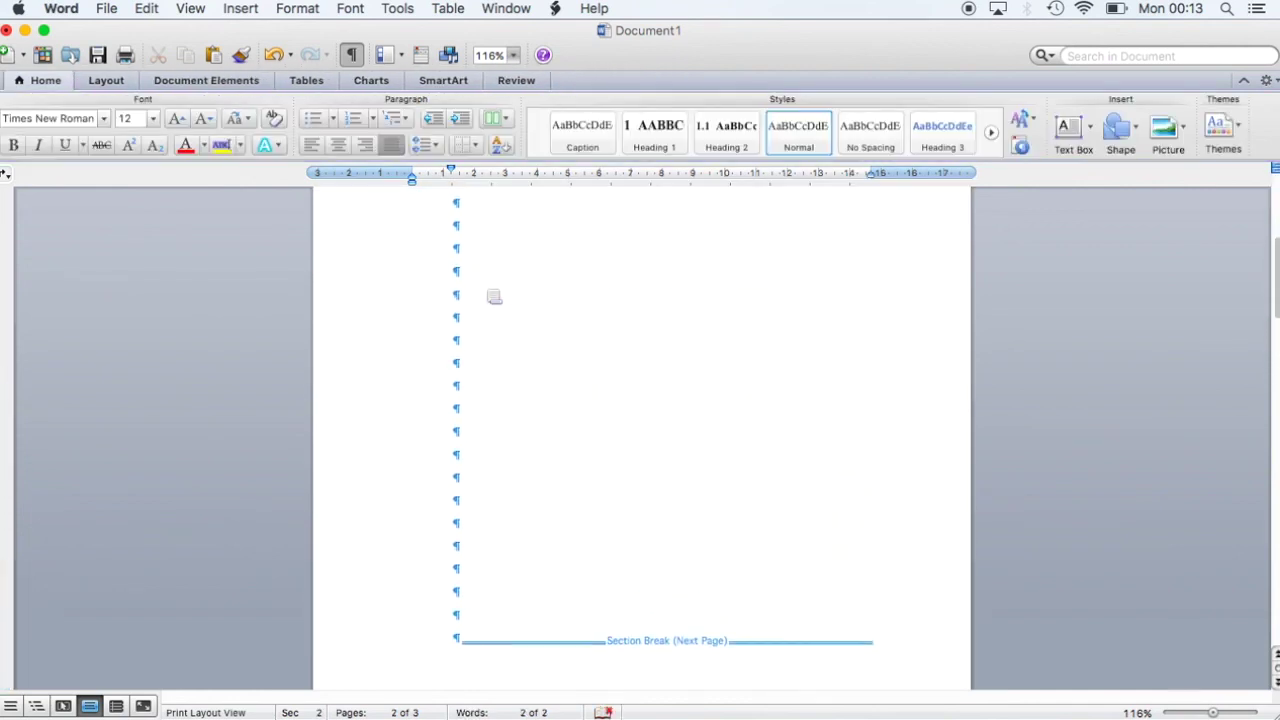
{"action": "type", "text": "My text"}
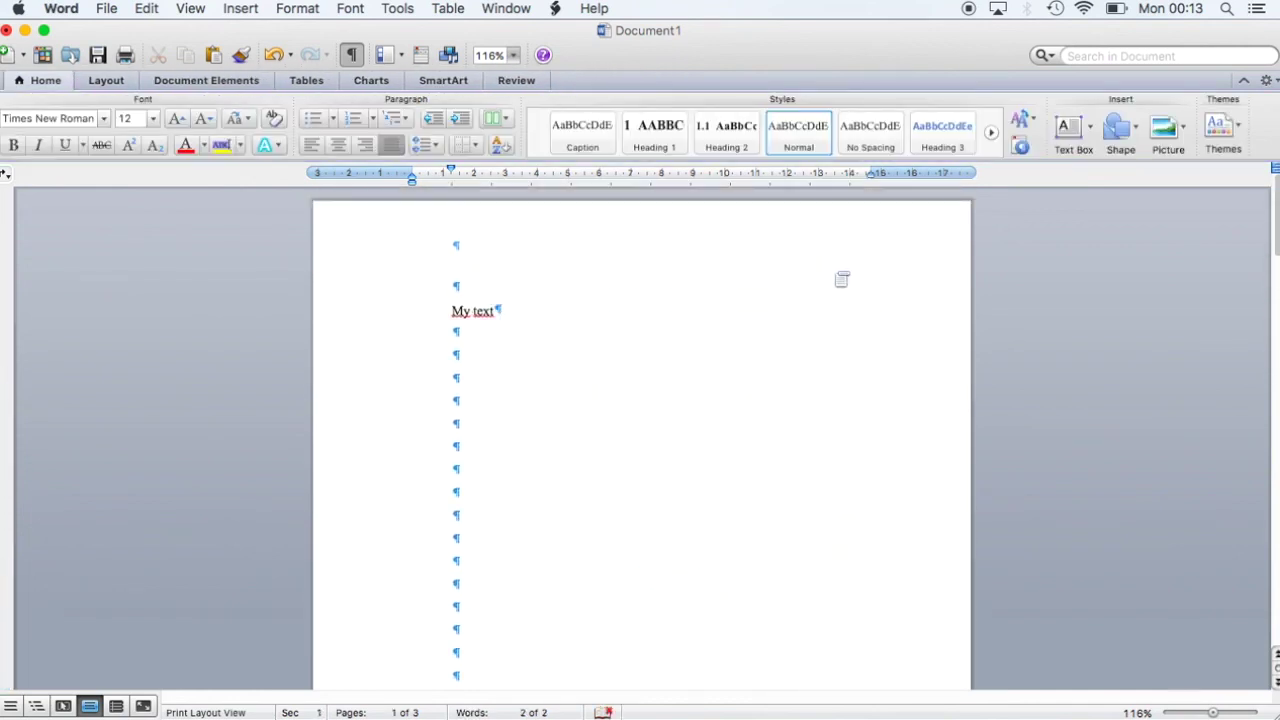
{"action": "scroll", "coordinate": [877, 394], "scroll_direction": "down", "scroll_amount": 2}
{"action": "scroll", "coordinate": [877, 395], "scroll_direction": "up", "scroll_amount": 2}
{"action": "scroll", "coordinate": [877, 395], "scroll_direction": "down", "scroll_amount": 12}
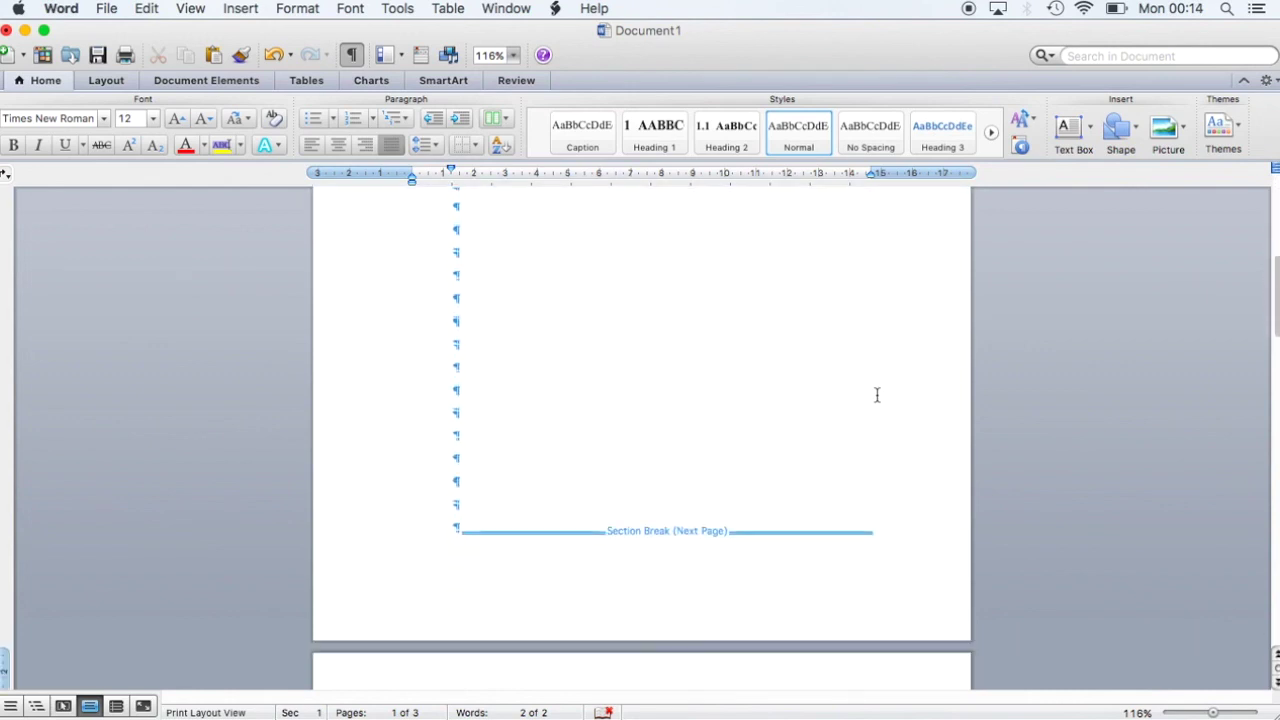
{"action": "scroll", "coordinate": [877, 395], "scroll_direction": "down", "scroll_amount": 2}
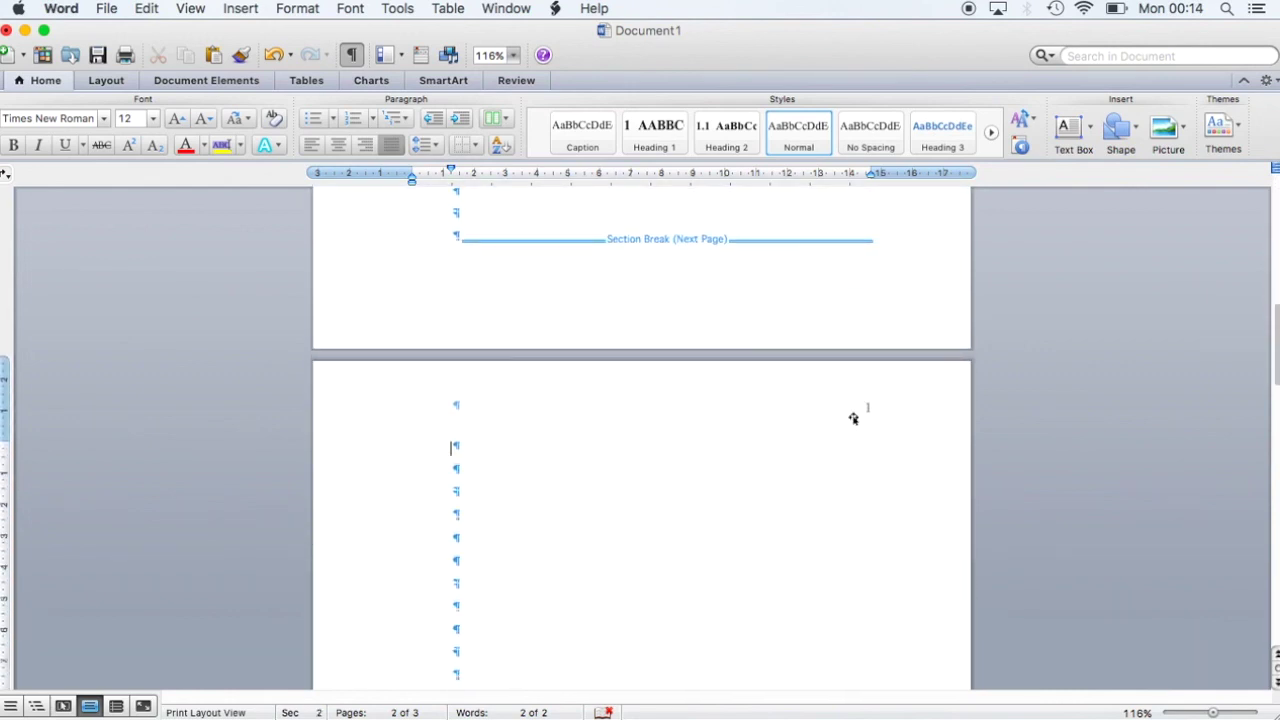
{"action": "scroll", "coordinate": [877, 440], "scroll_direction": "down", "scroll_amount": 1}
{"action": "left_click", "coordinate": [880, 441]}
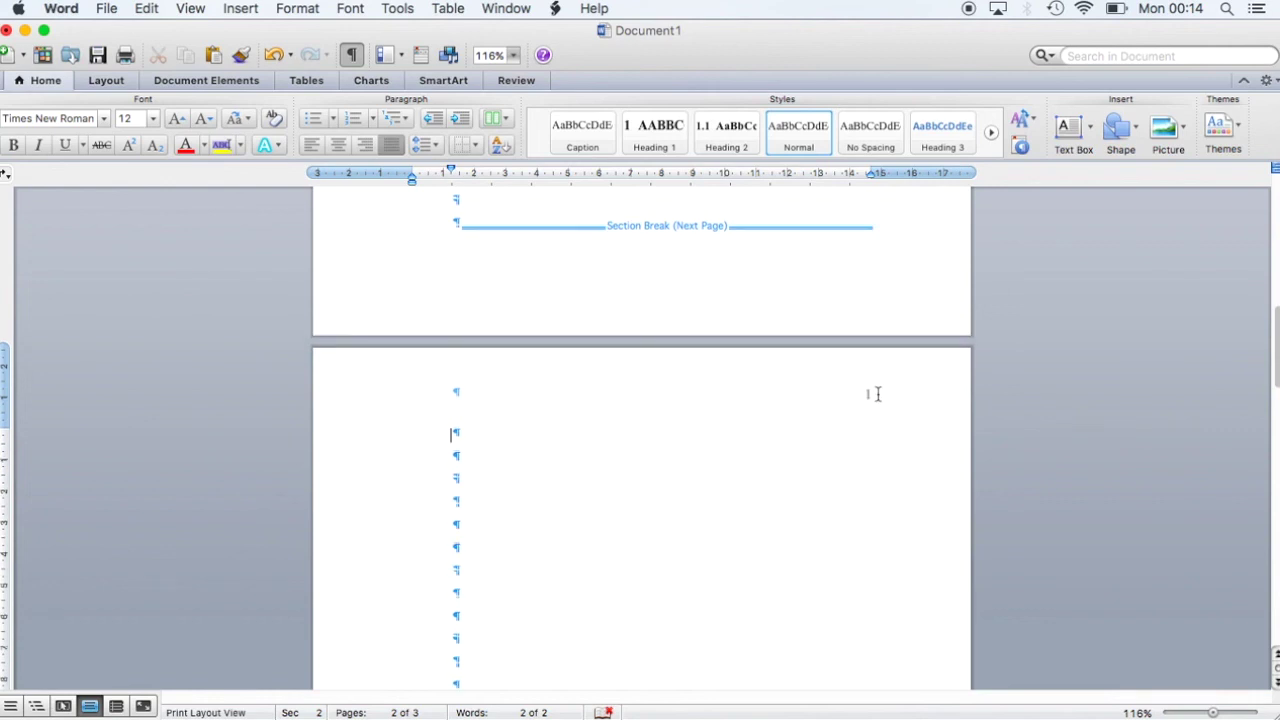
{"action": "scroll", "coordinate": [881, 391], "scroll_direction": "down", "scroll_amount": 9}
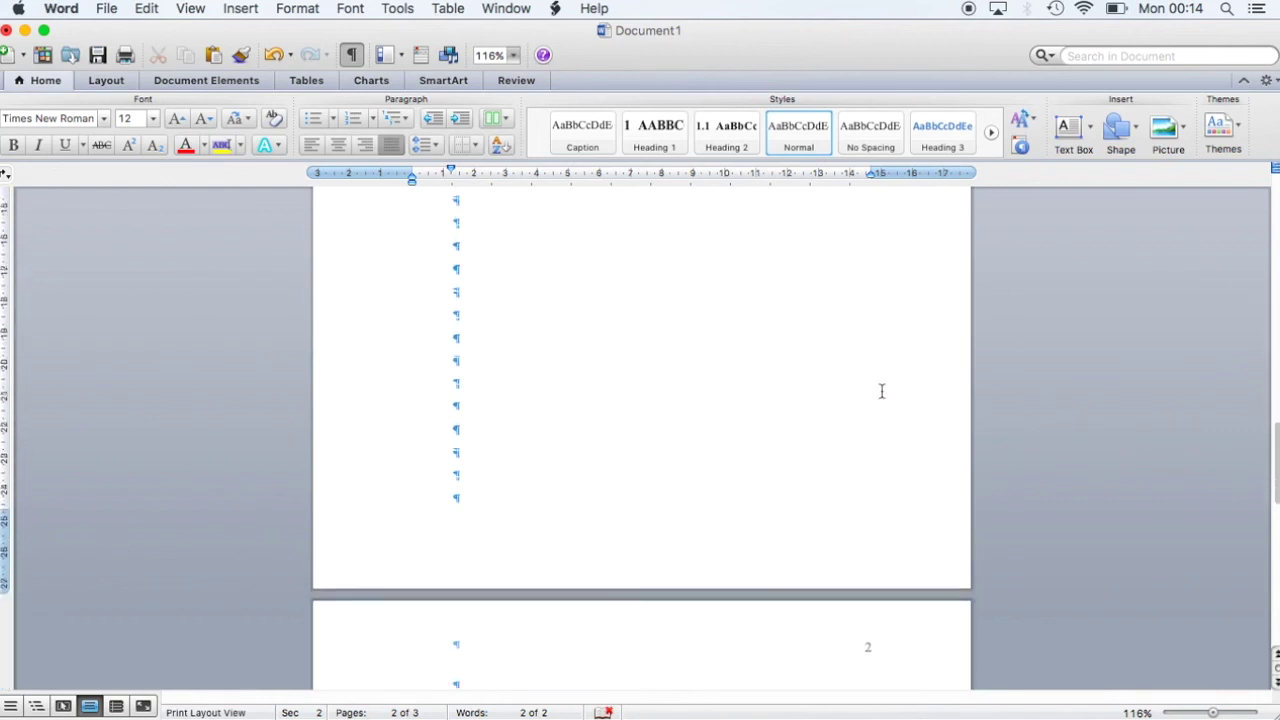